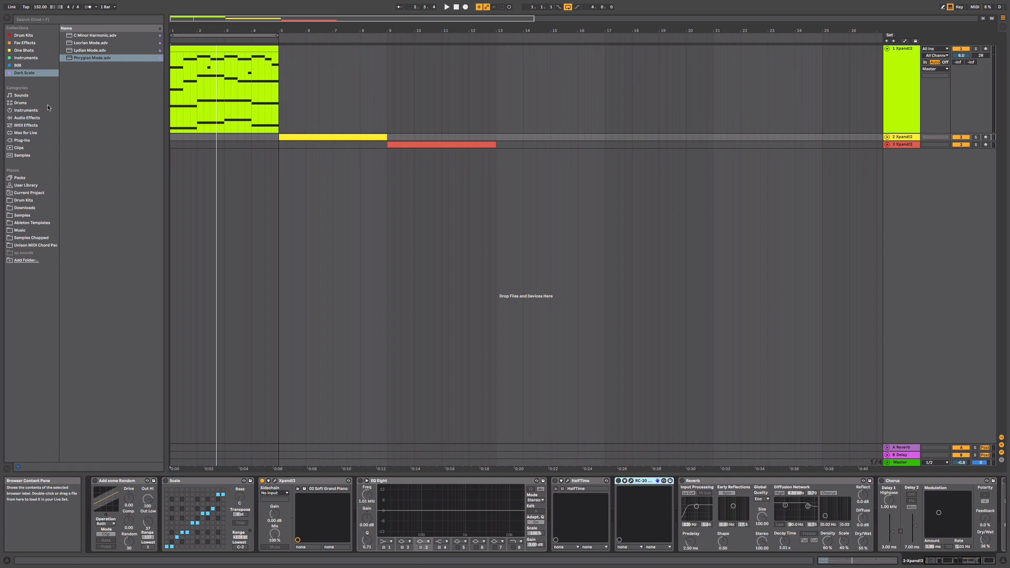
- Browse the Scale presets in the MIDI effects and the Dark Scale collection, with the first track's device chain shown
left_click(27, 126)
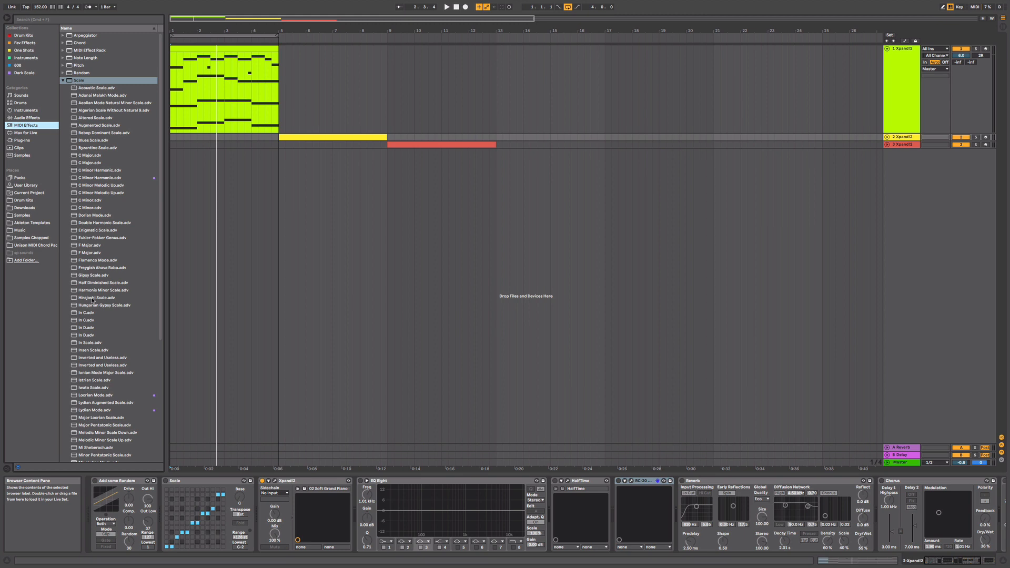
scroll(93, 300, "down", 6)
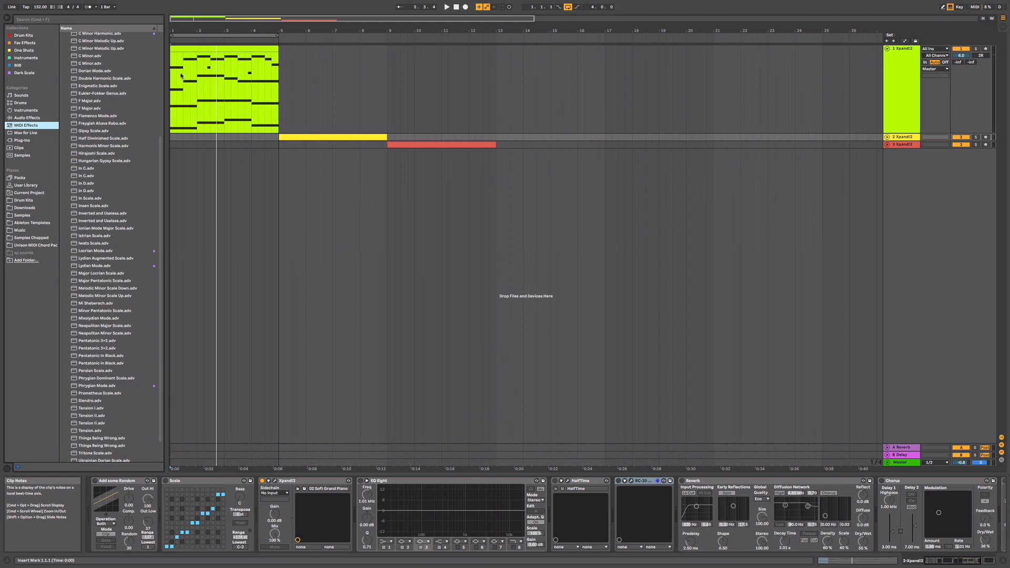
left_click(227, 51)
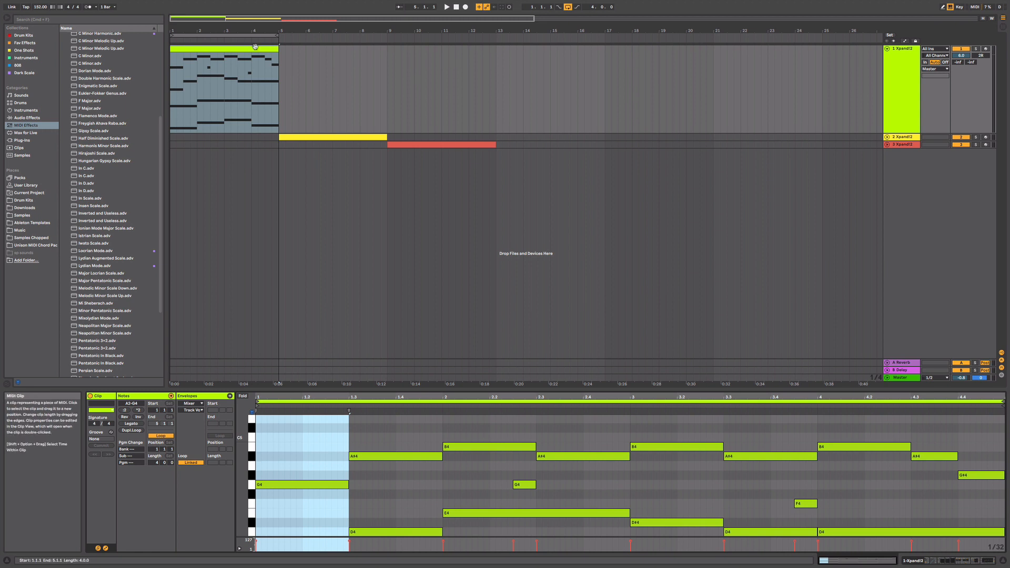
left_click(908, 90)
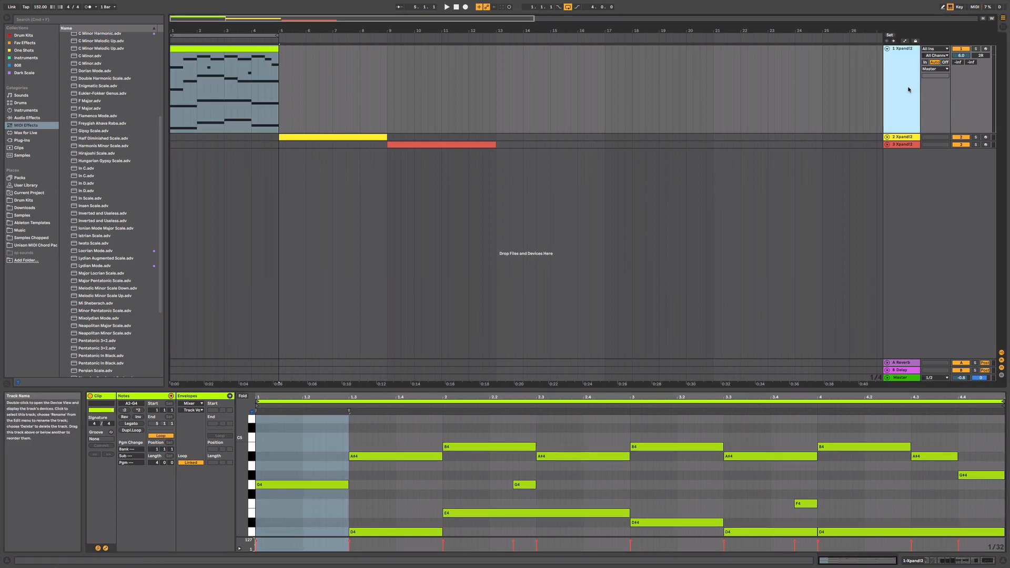
double_click(909, 89)
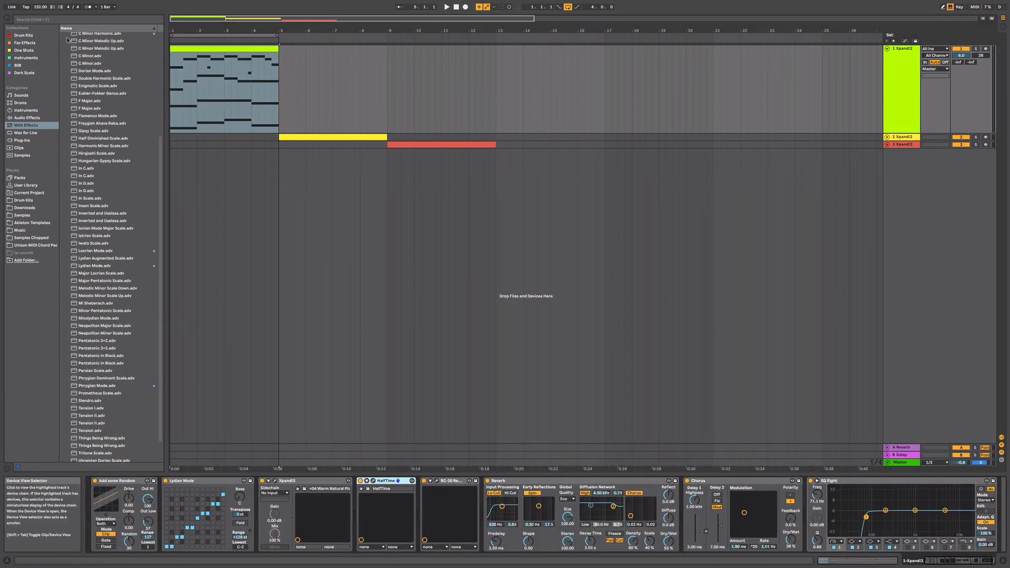
left_click(24, 72)
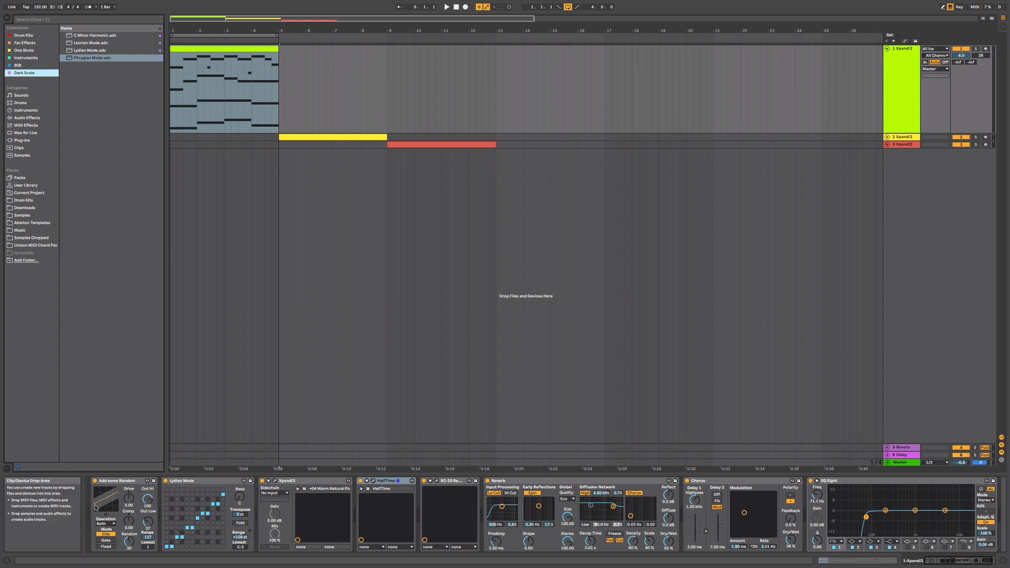
- Deactivate the HalfTime, RC-20, Reverb, Chorus, EQ Eight, Lydian Mode and Add some Random devices on the first track
left_click(360, 481)
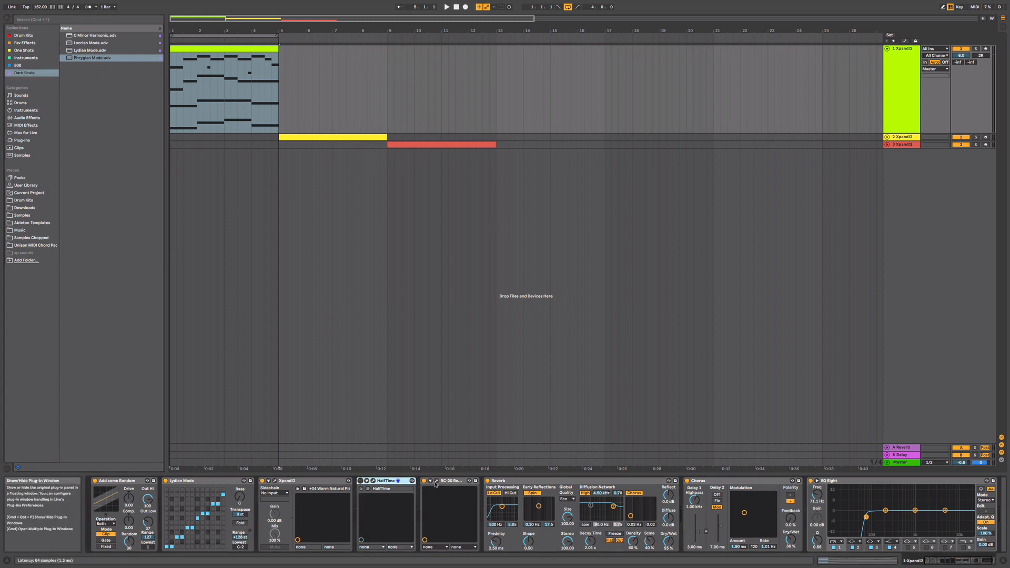
left_click(424, 480)
left_click(487, 481)
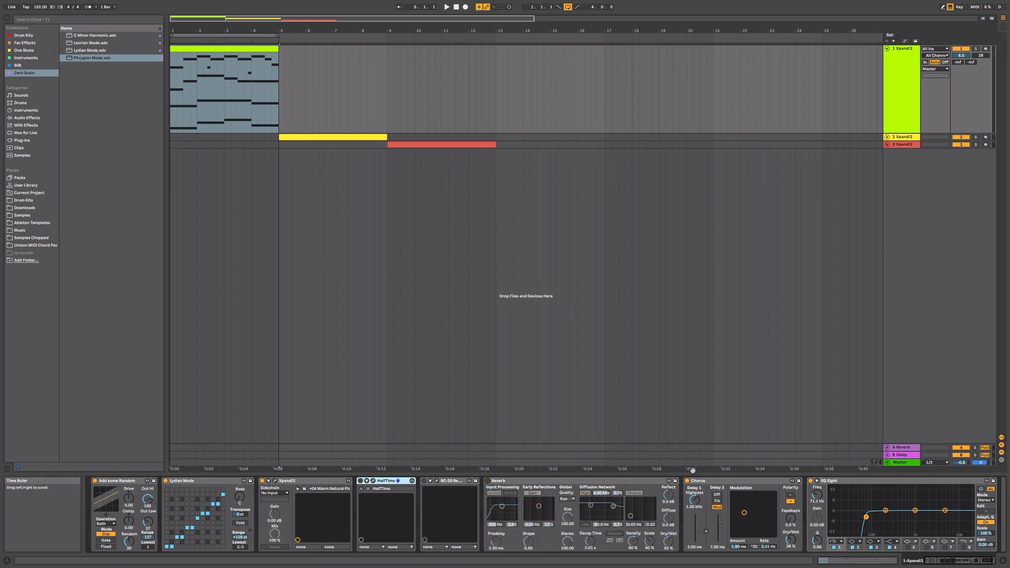
left_click(700, 481)
left_click(687, 481)
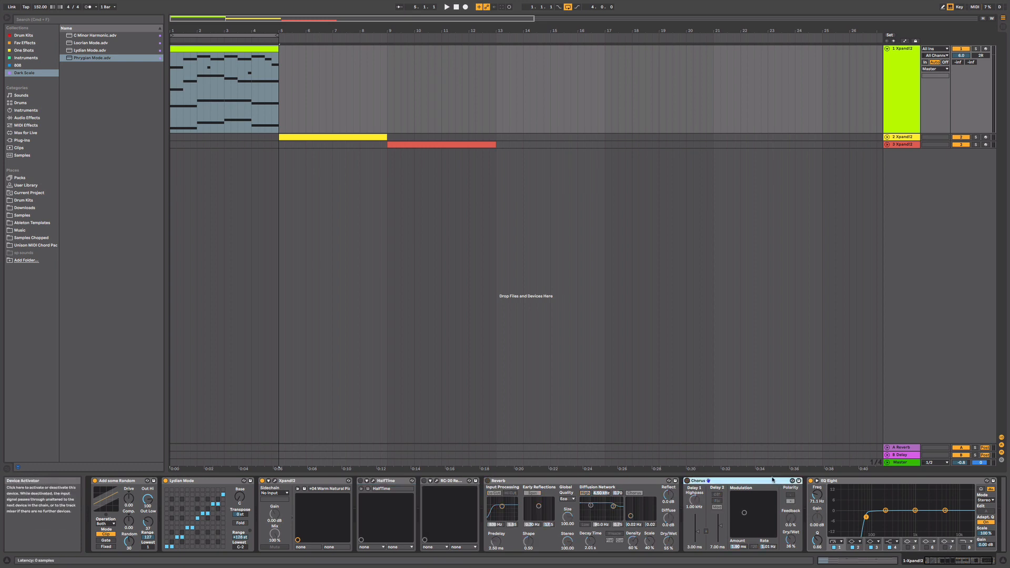
left_click(811, 481)
left_click_drag(983, 560, 374, 526)
left_click(165, 481)
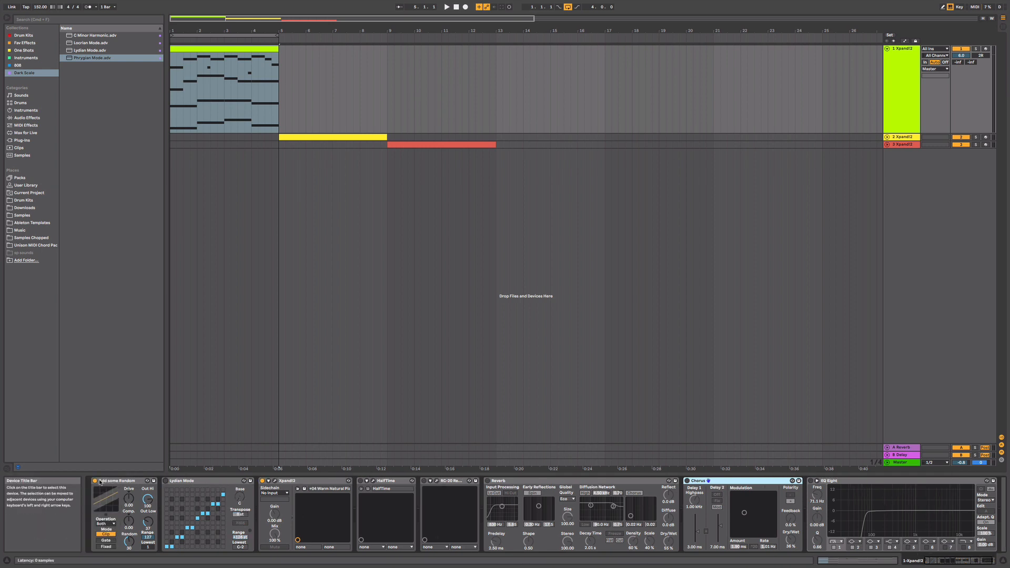
left_click(95, 480)
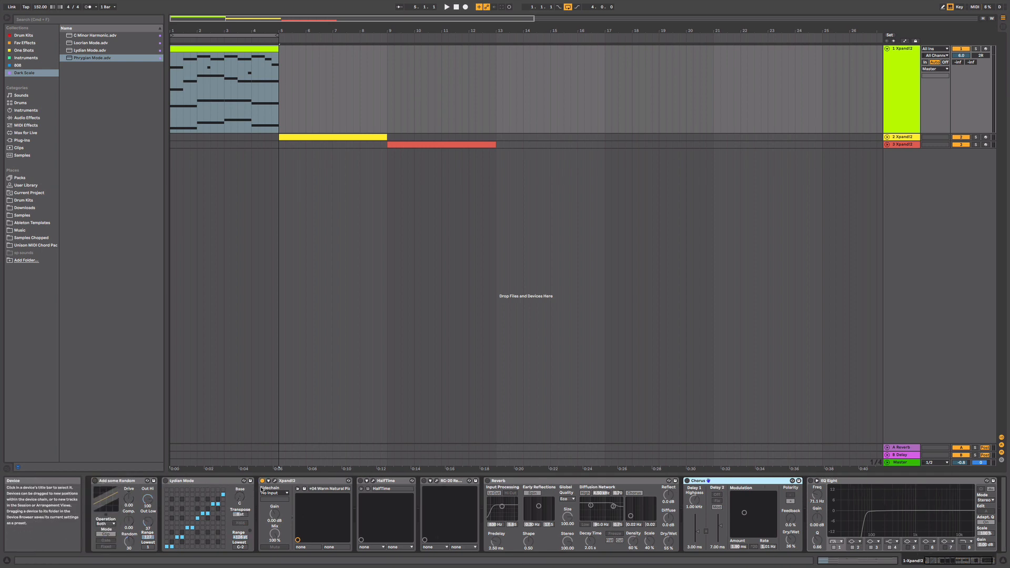
- Open the Xpand!2 instrument's plug-in window on the first track
double_click(282, 480)
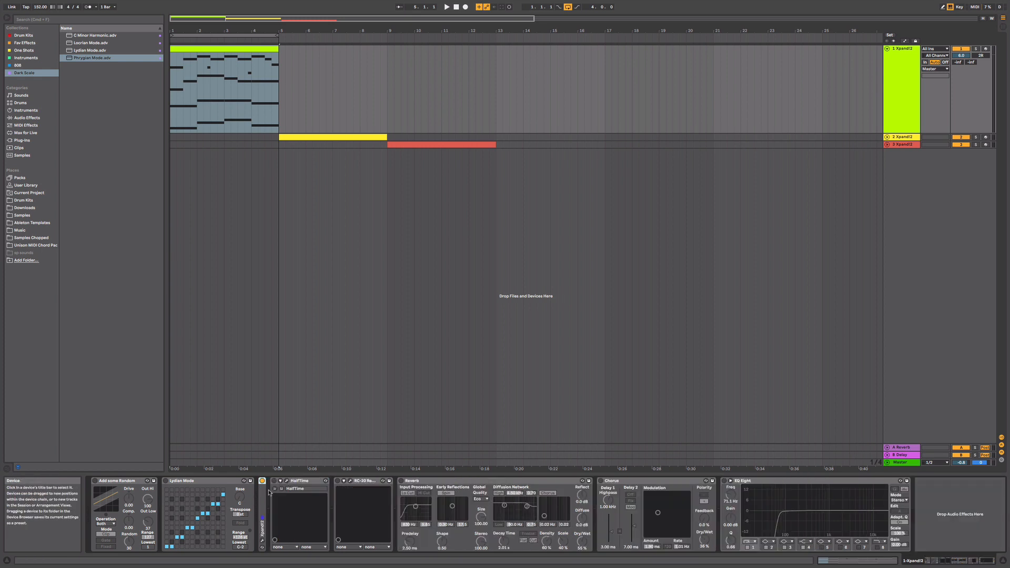
double_click(263, 494)
left_click(275, 481)
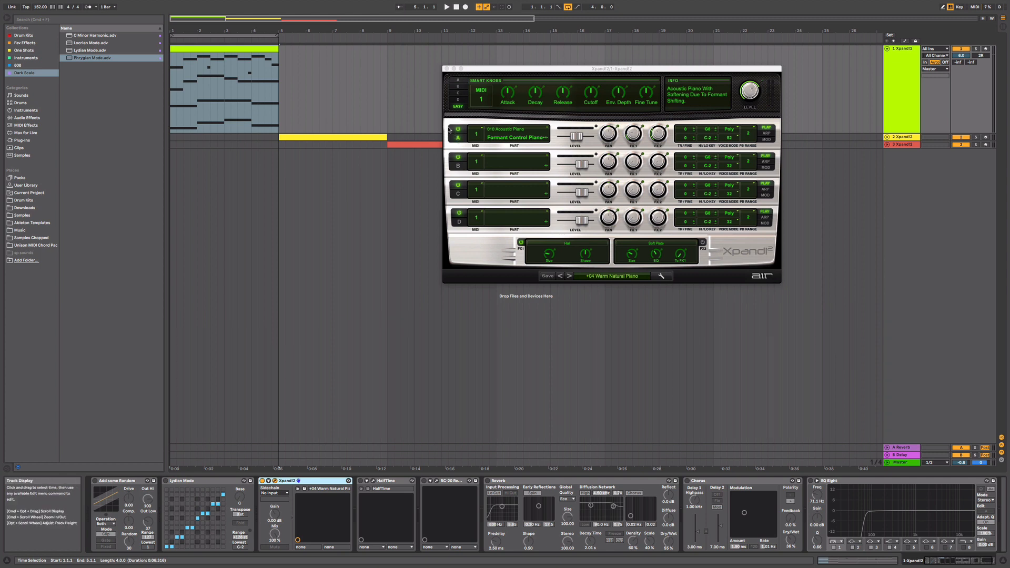
- Replace the first track's clip with an empty four-bar MIDI clip and enlarge its note editor
left_click(197, 49)
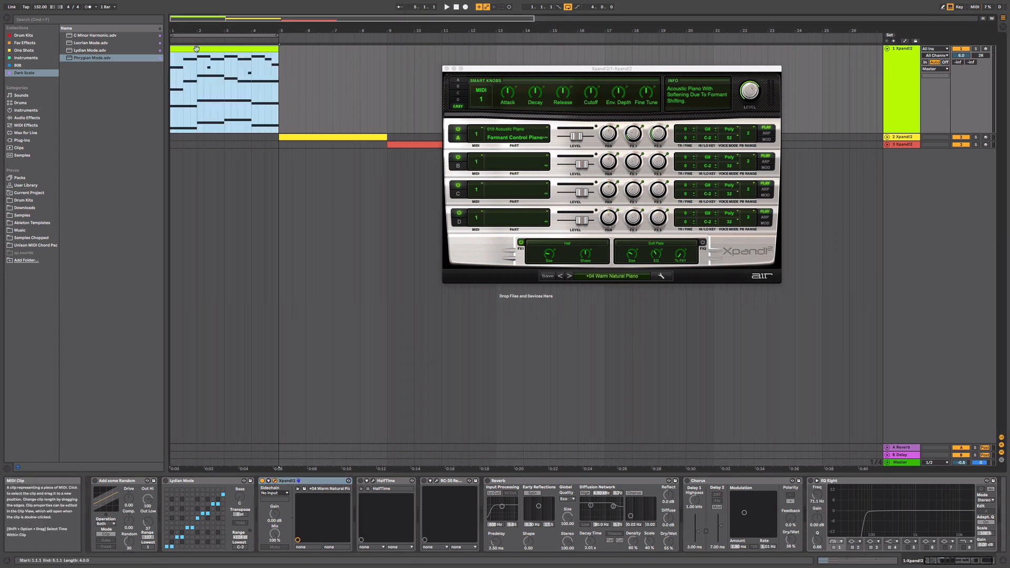
key("Delete")
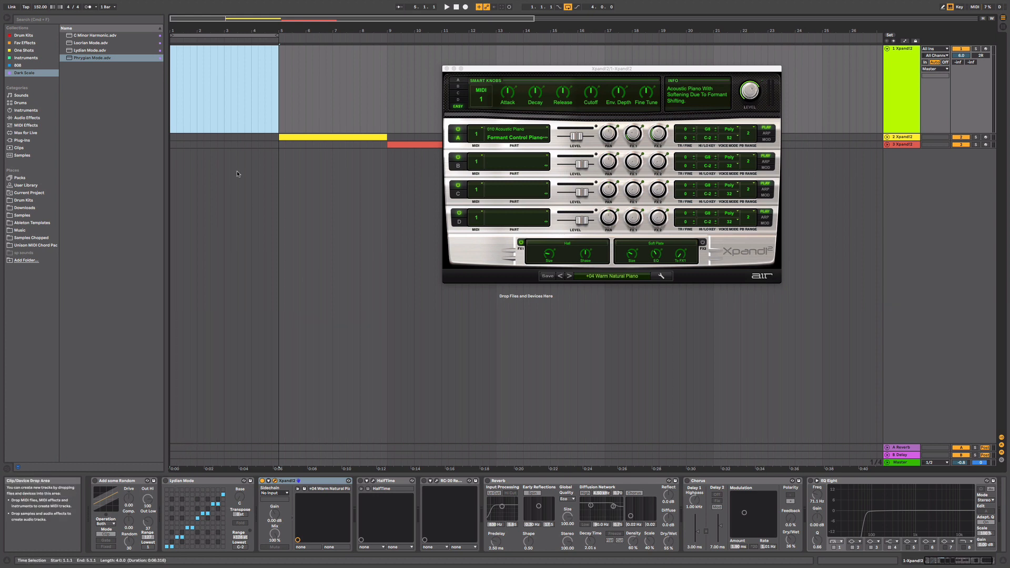
right_click(251, 91)
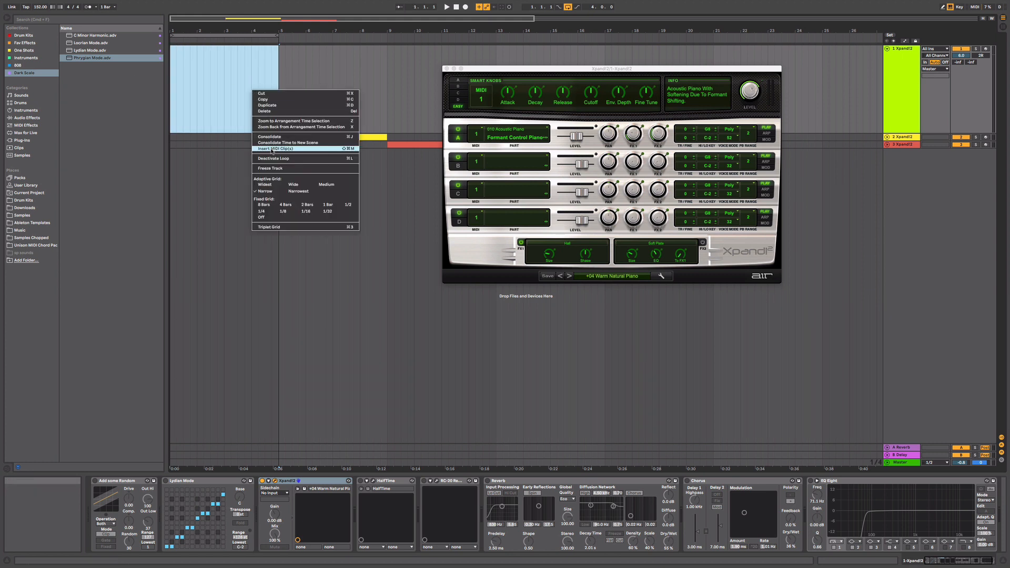
left_click(284, 150)
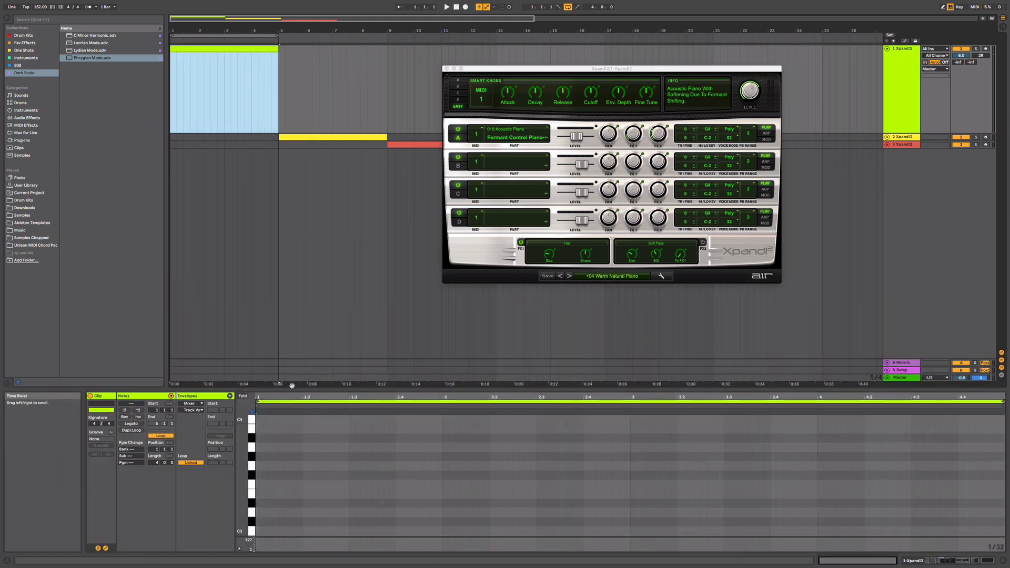
left_click_drag(284, 390, 285, 264)
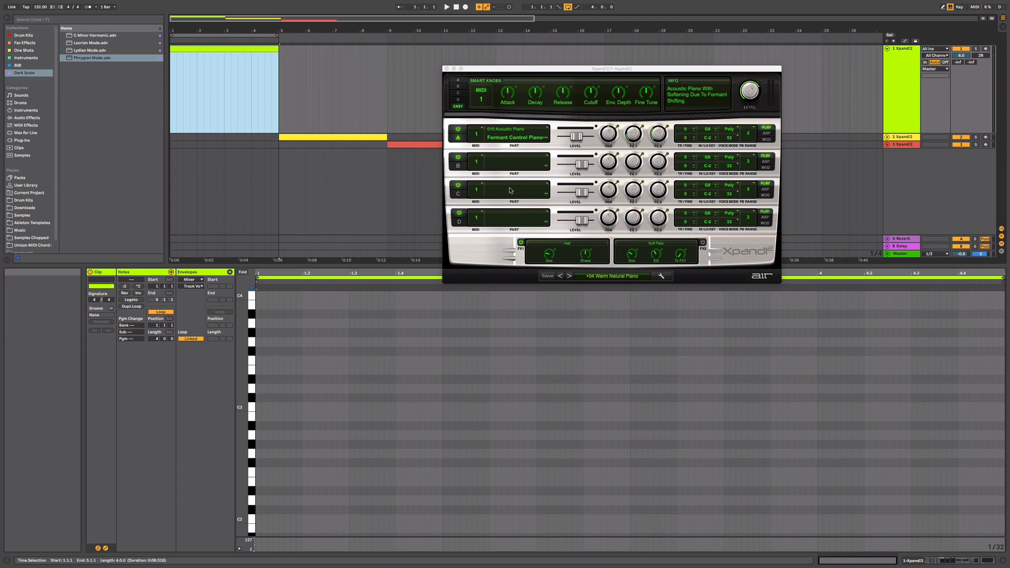
- Check the first track's device chain, return to the empty clip's note editor and close the Xpand!2 window
double_click(904, 48)
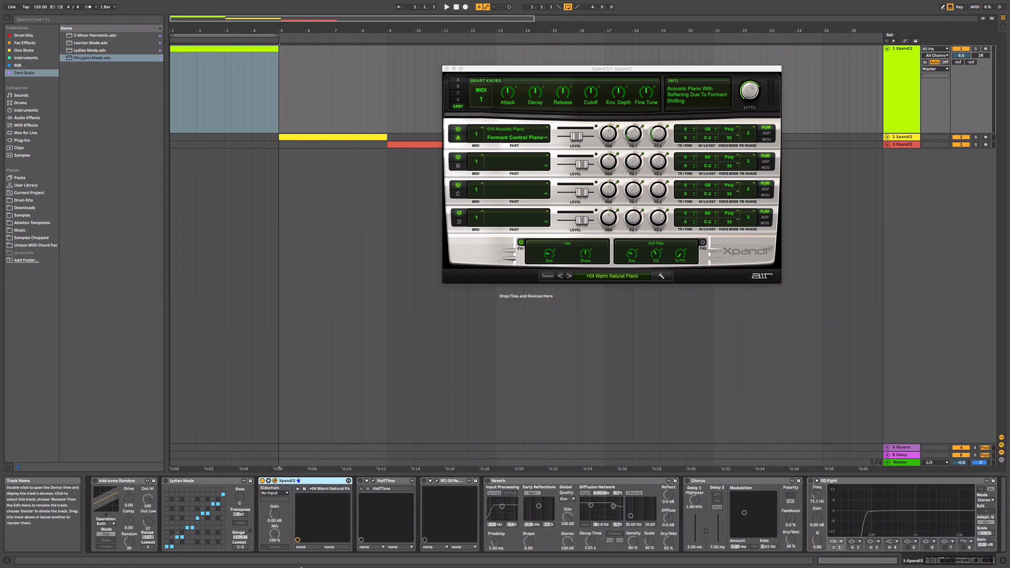
left_click(211, 49)
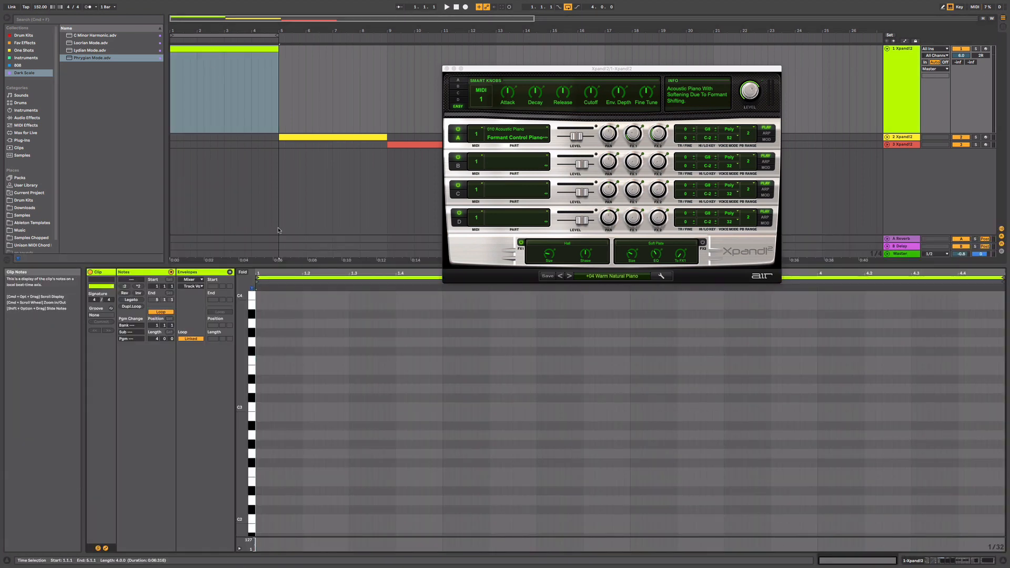
key("shift+Tab")
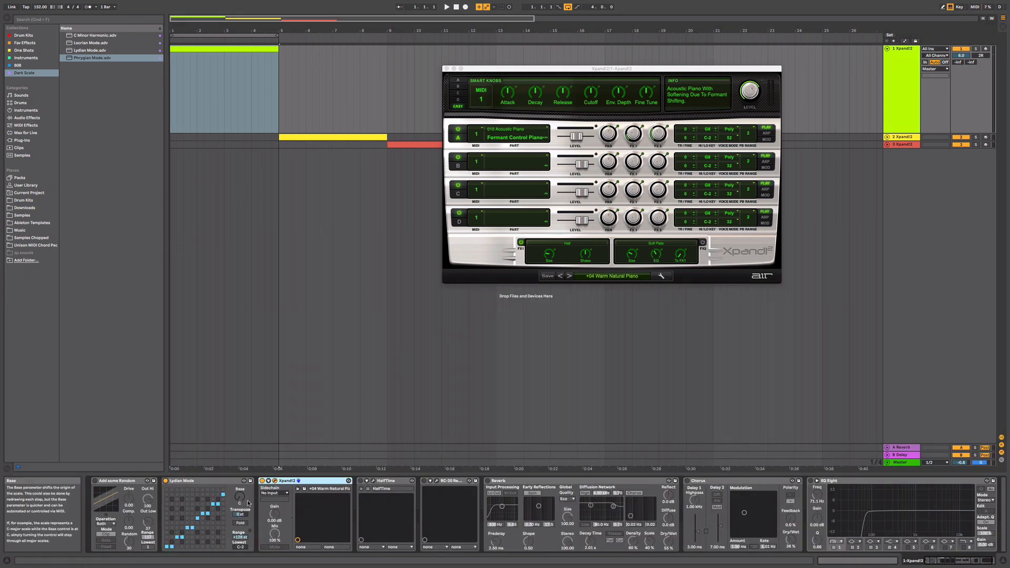
key("shift+Tab")
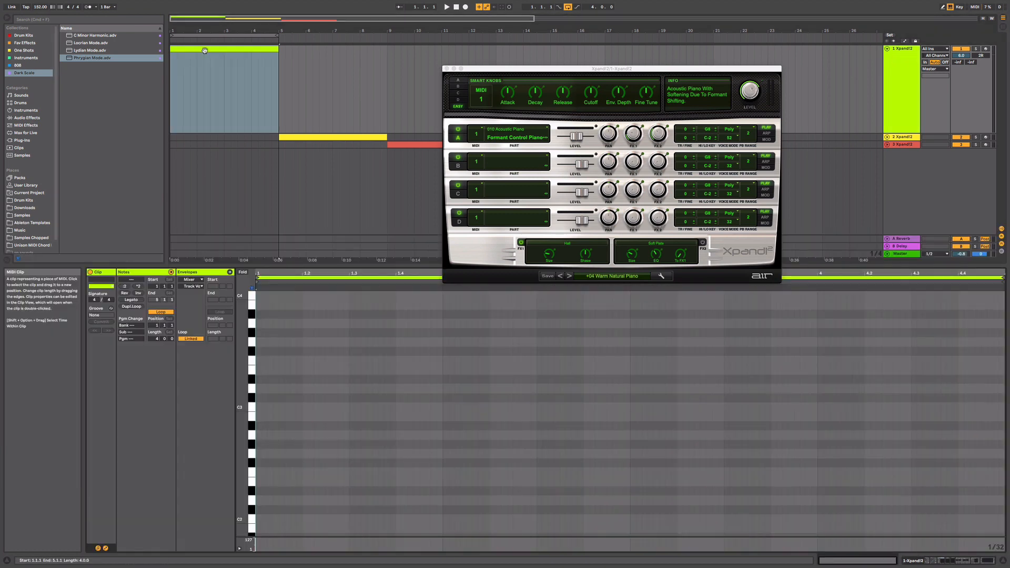
left_click(446, 69)
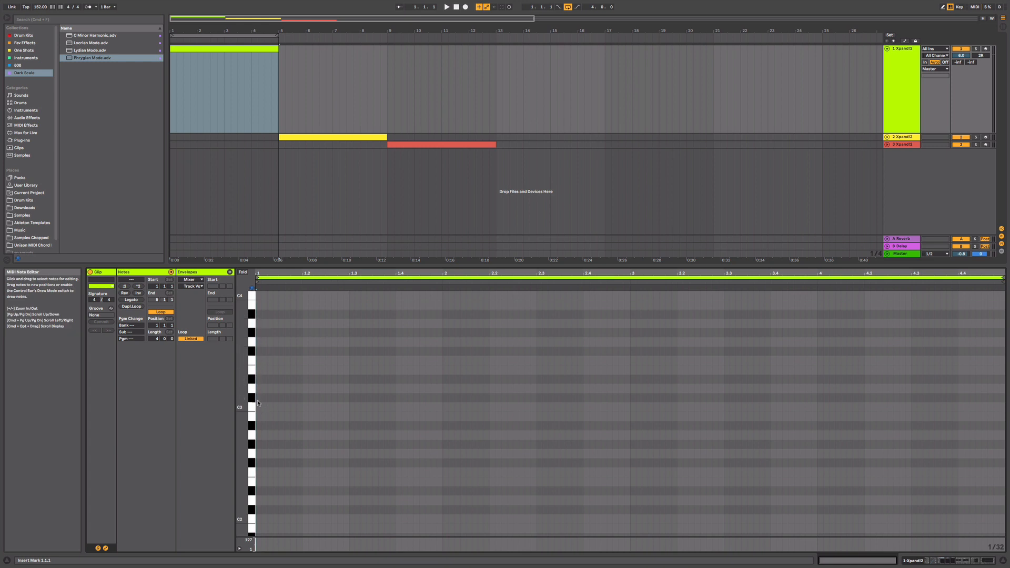
- Draw a two-beat B4 note at the start of the clip, followed by a two-beat A#4 note at 1.3
scroll(260, 407, "up", 3)
scroll(264, 342, "up", 1)
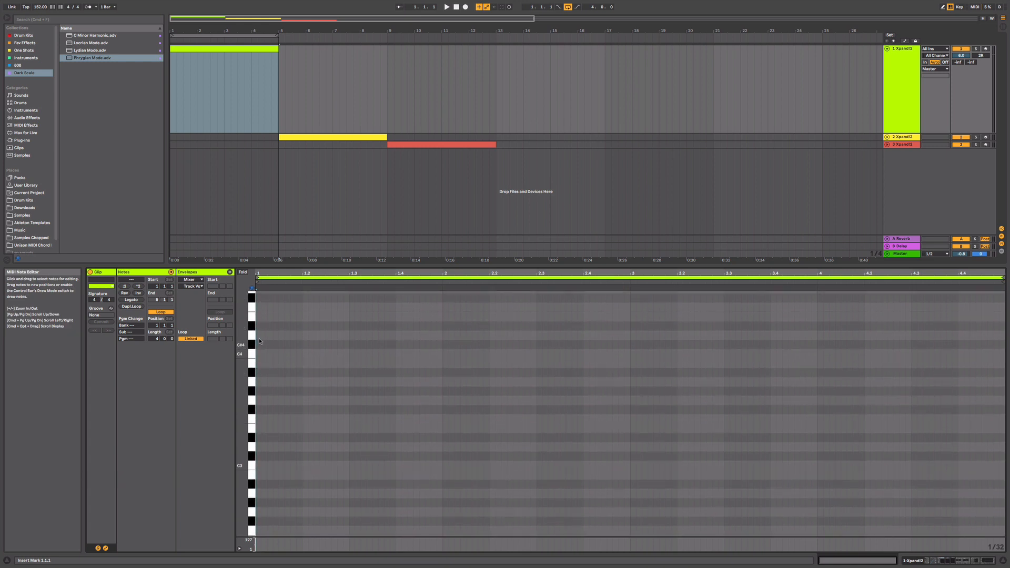
scroll(260, 314, "up", 1)
scroll(260, 313, "up", 2)
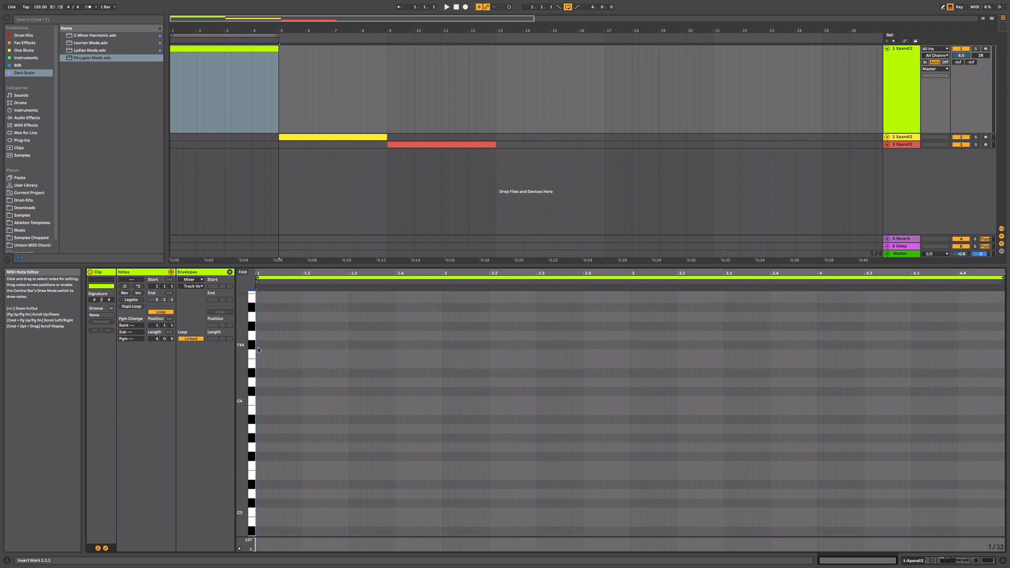
left_click(261, 300)
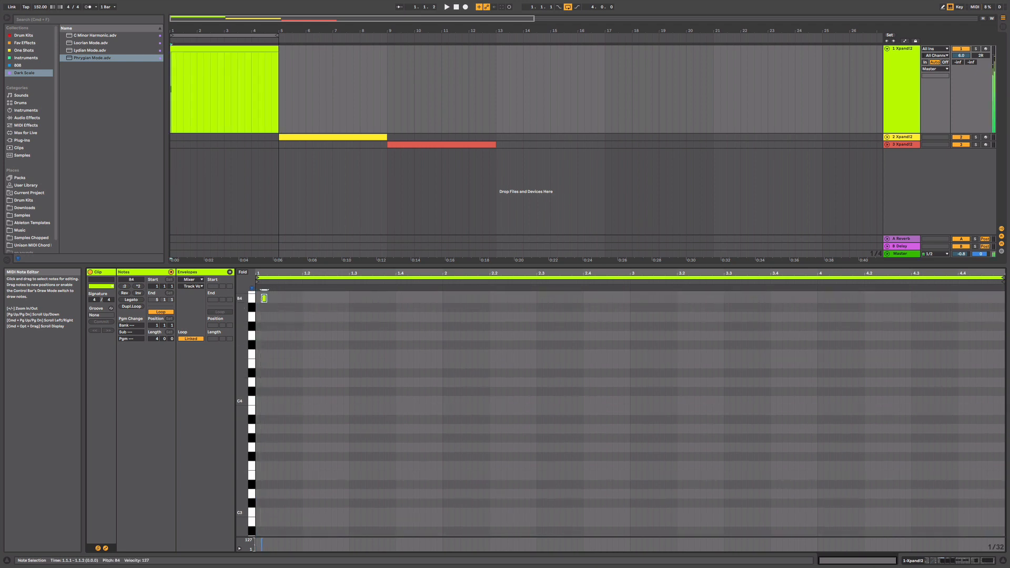
double_click(259, 299)
left_click_drag(260, 299, 318, 294)
double_click(363, 302)
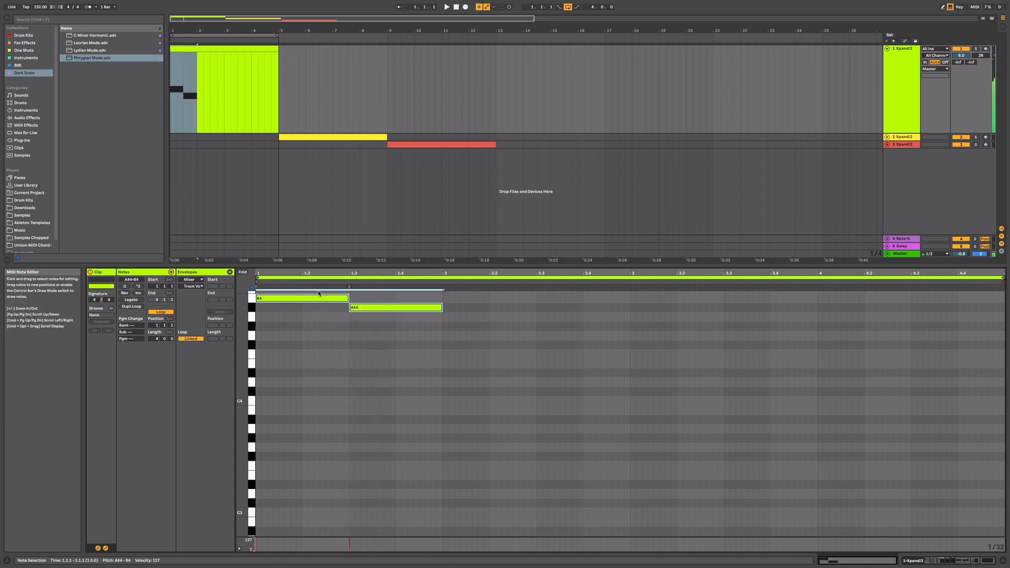
- Duplicate the B4 and A#4 note pair three times to fill all four bars of the clip
key("ctrl+d")
key("ctrl+d")
key("ctrl+d")
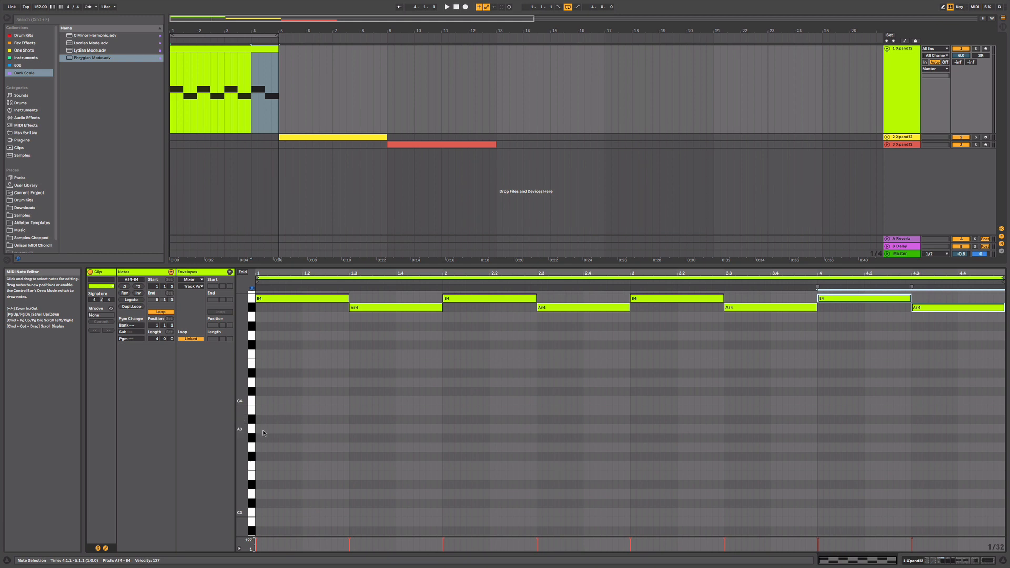
- Add a lower melody line with a two-beat B3 note at bar 1 and a two-beat D4 note at 1.3
double_click(258, 411)
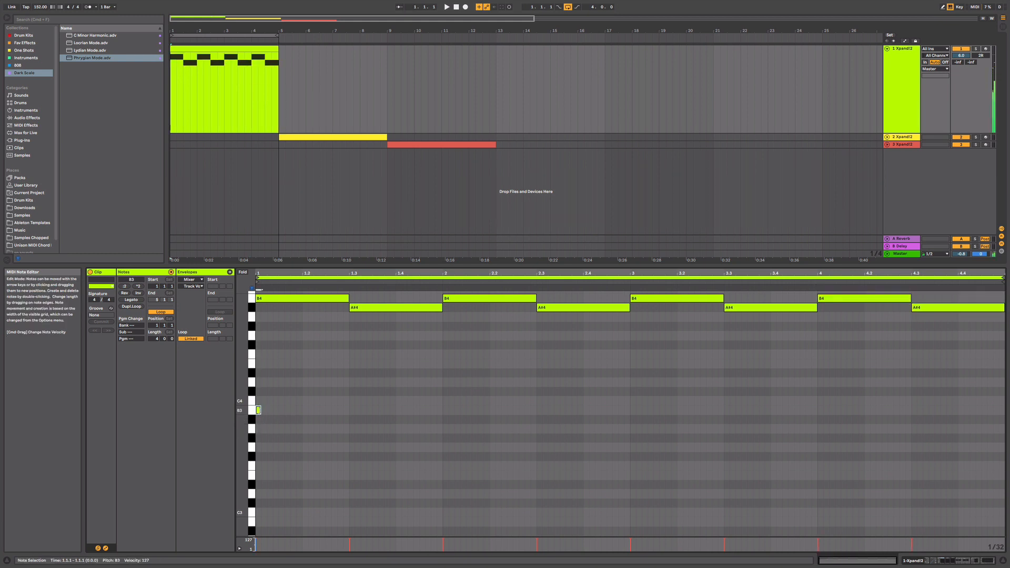
left_click_drag(259, 410, 347, 413)
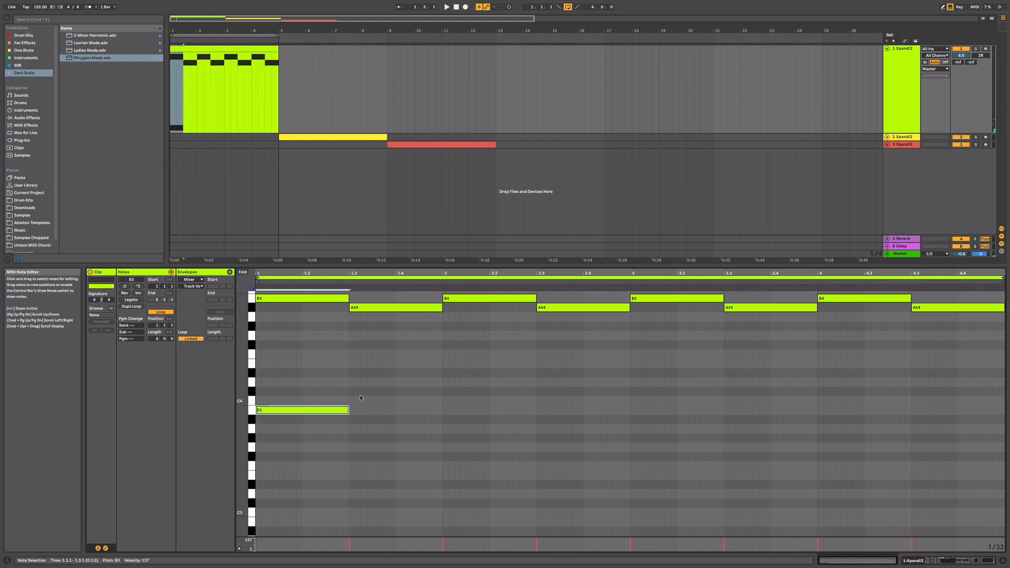
left_click(350, 381)
double_click(351, 383)
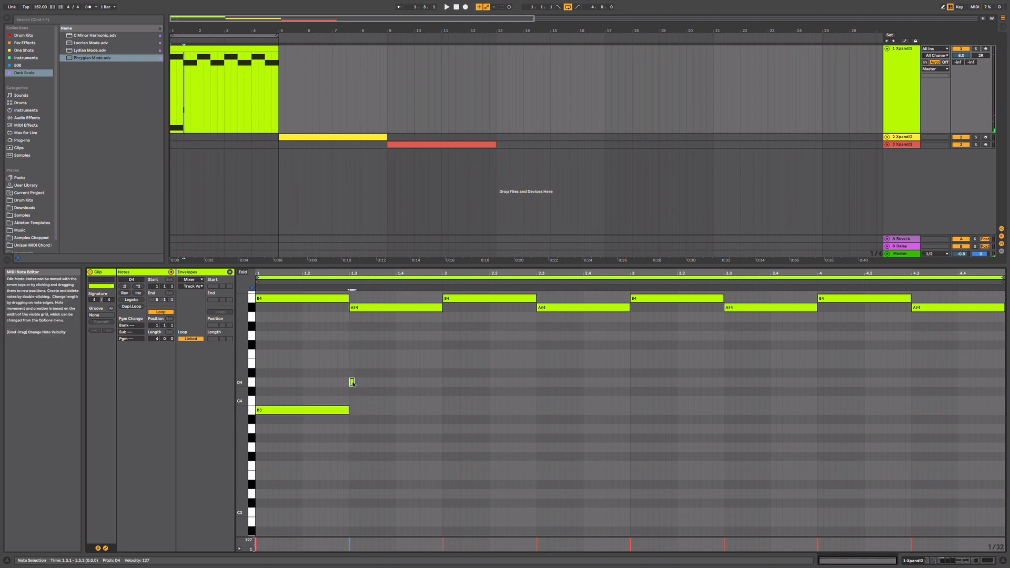
left_click_drag(353, 382, 443, 383)
- Continue the lower line with a one-bar E4 note at bar 2 and a two-beat D#4 note at bar 3
left_click(443, 363)
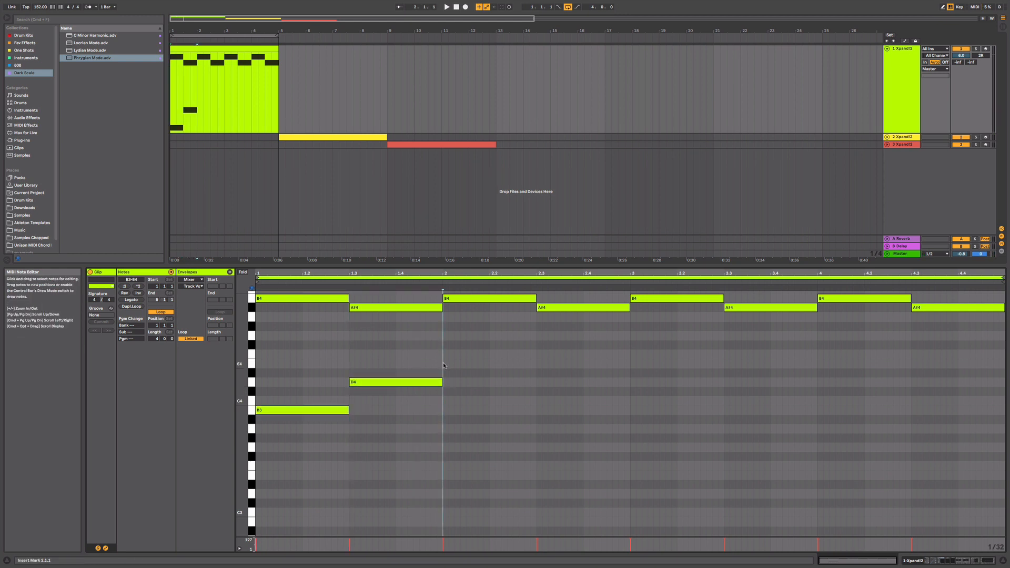
double_click(444, 364)
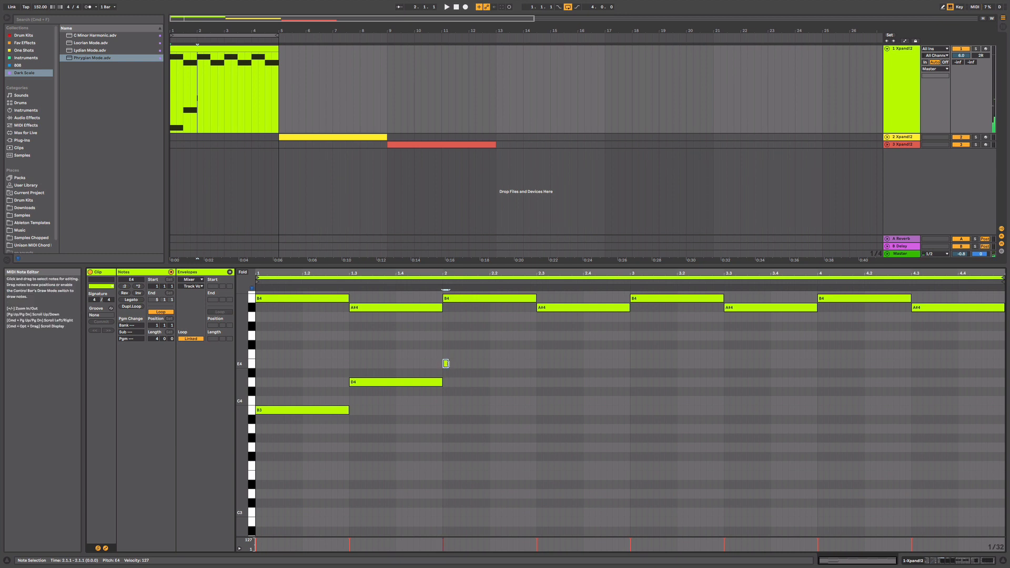
left_click_drag(447, 364, 626, 380)
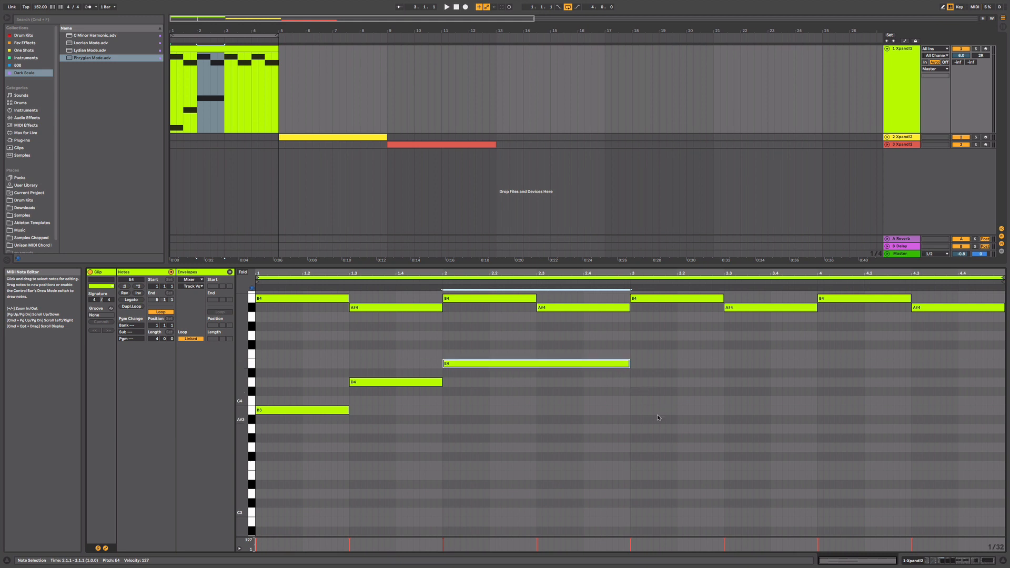
double_click(634, 373)
left_click_drag(636, 374, 723, 392)
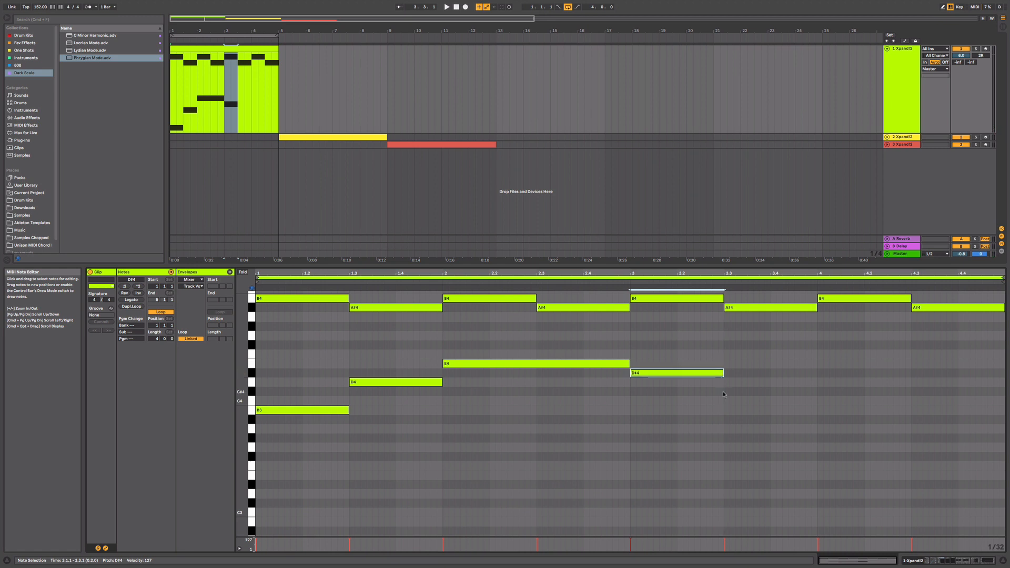
- Add a two-beat D4 note at 3.3 and a half-beat F4 note at 3.4.3
double_click(726, 391)
left_click_drag(727, 391, 817, 401)
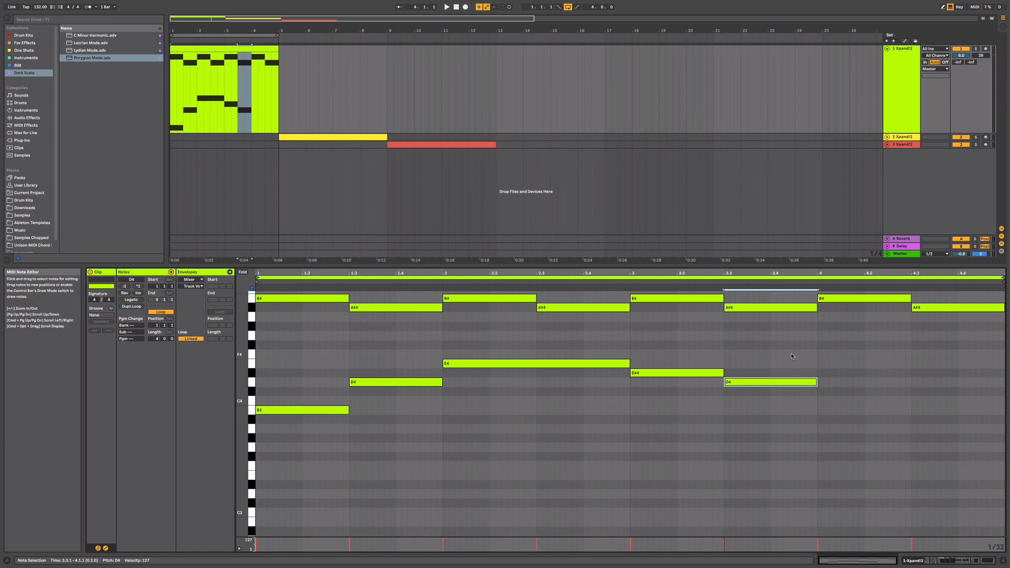
left_click(792, 356)
double_click(796, 355)
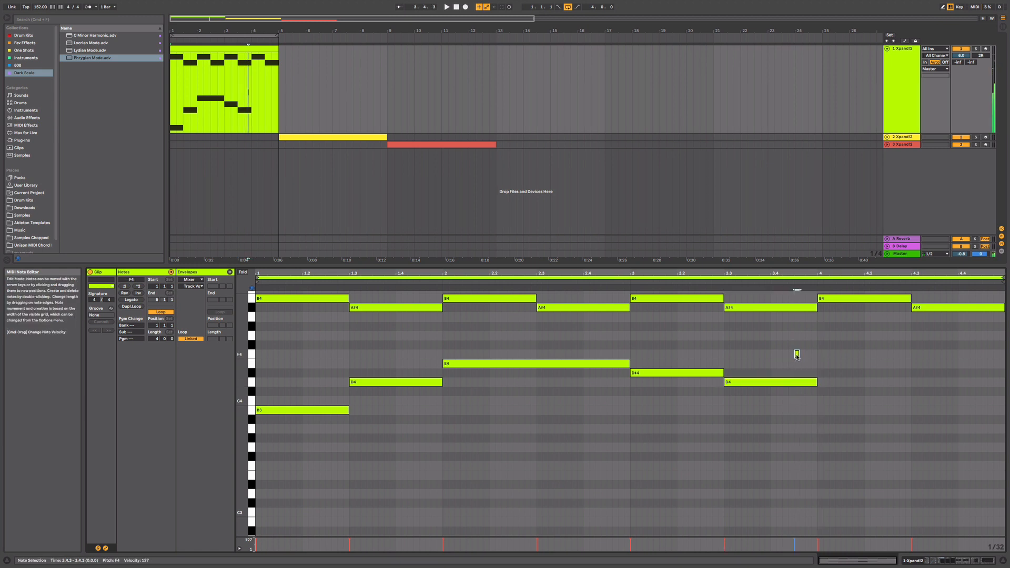
left_click_drag(799, 354, 817, 356)
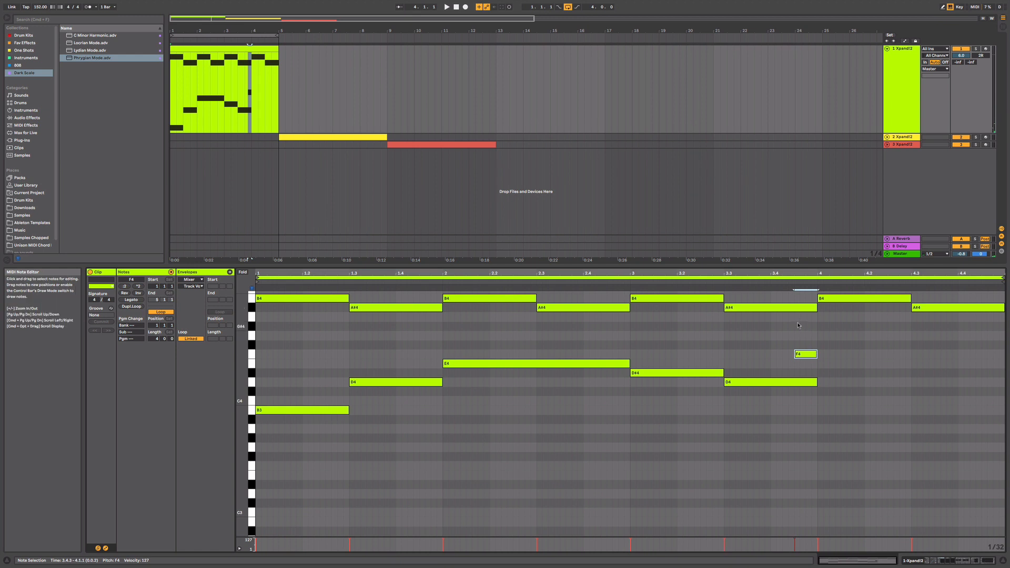
- Finish the lower melody line with a one-bar D4 note filling bar 4
left_click(819, 382)
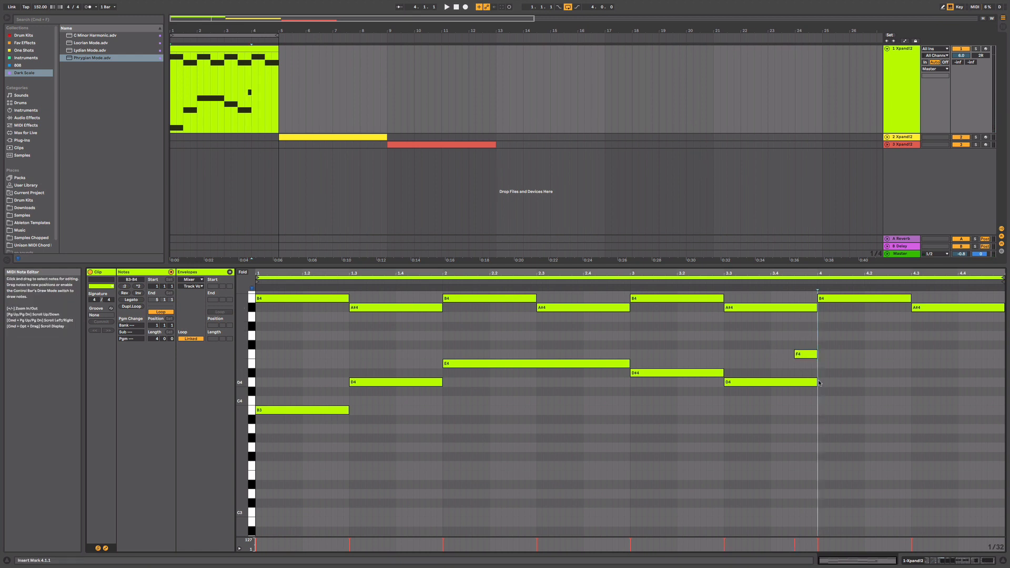
double_click(819, 382)
left_click_drag(824, 383, 977, 399)
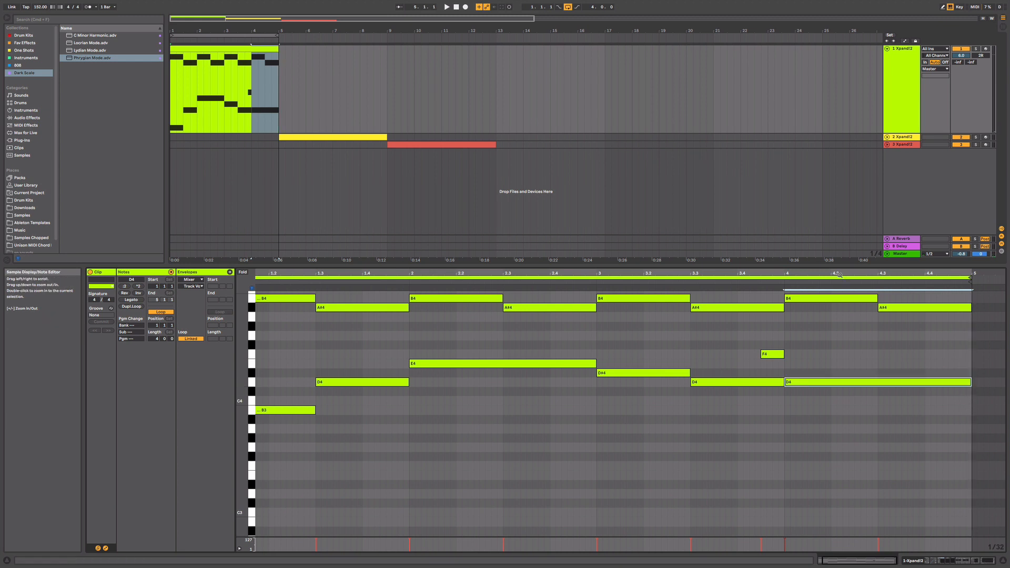
- Add a half-beat G4 passing note at 2.2.3, ending at 2.3
left_click_drag(836, 274, 844, 267)
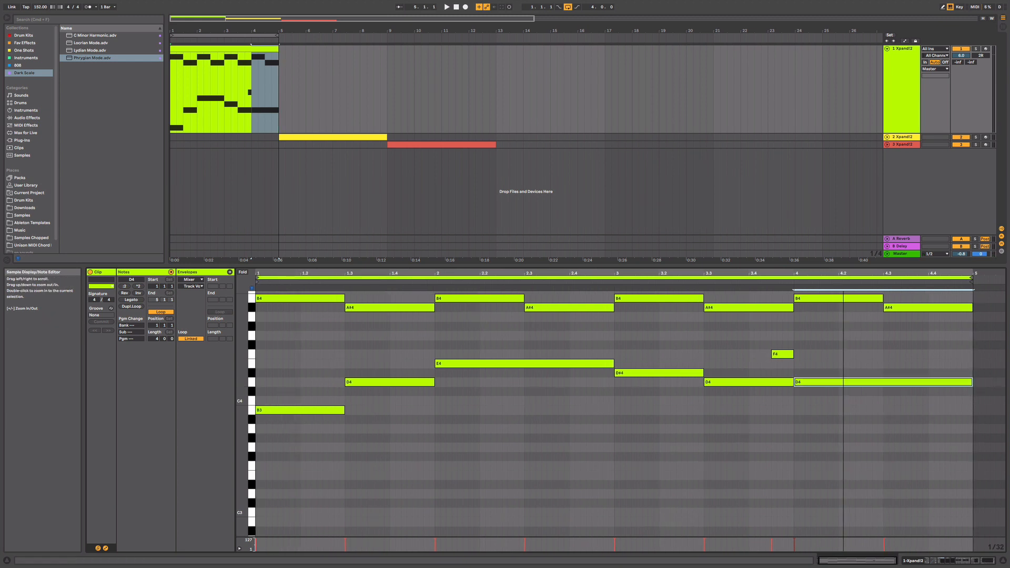
left_click_drag(843, 266, 852, 275)
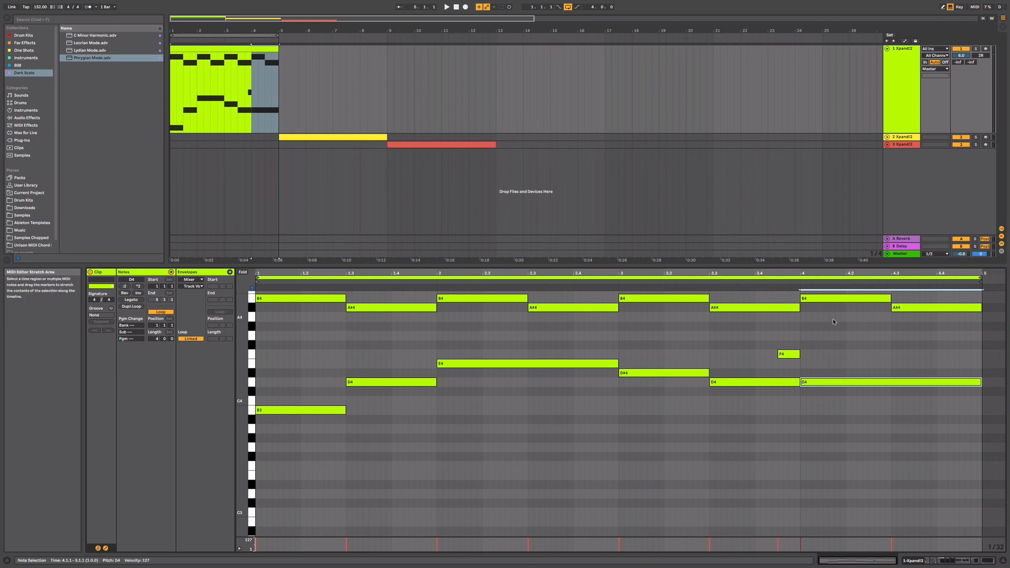
left_click(596, 335)
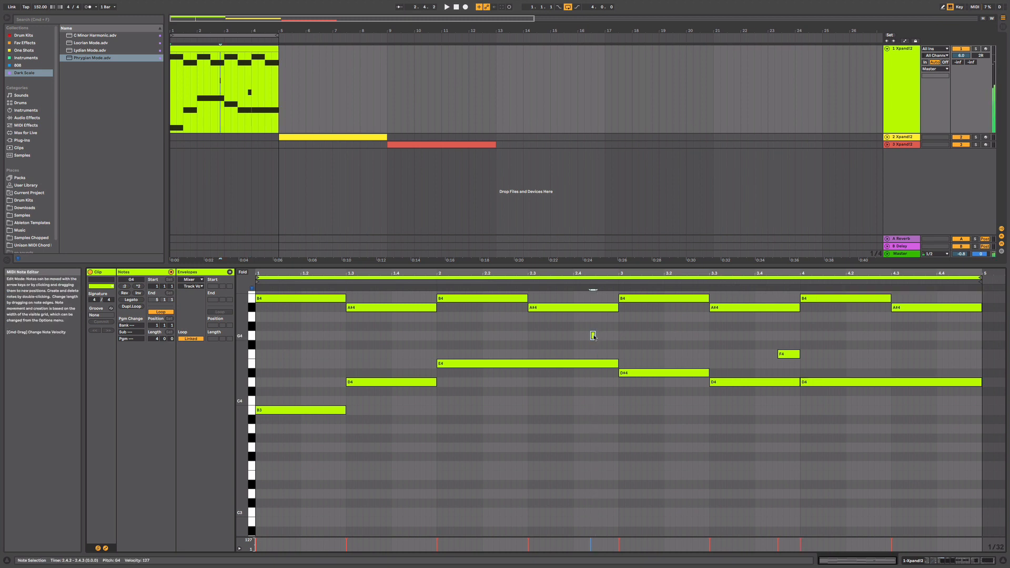
double_click(591, 336)
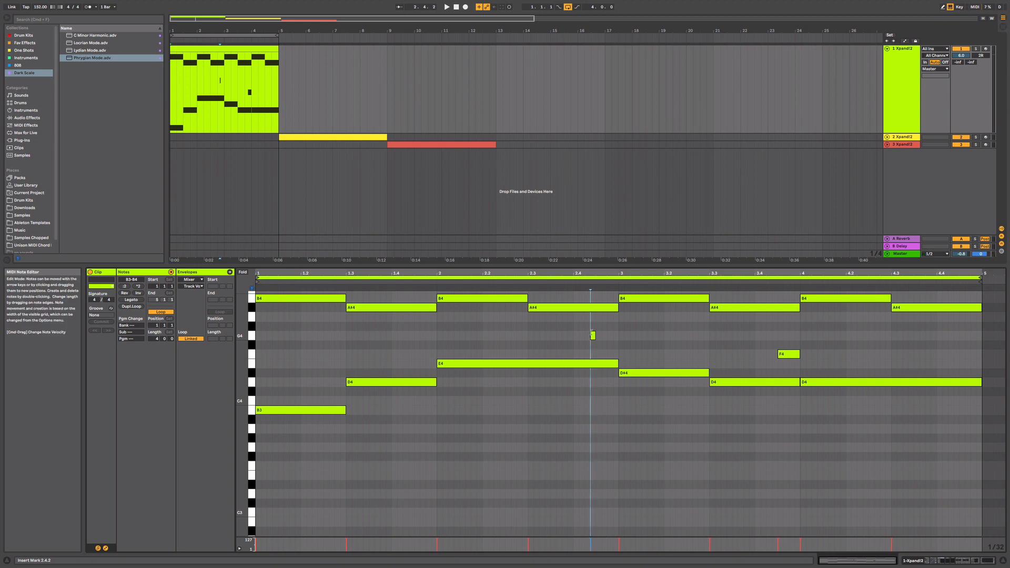
left_click_drag(595, 336, 527, 336)
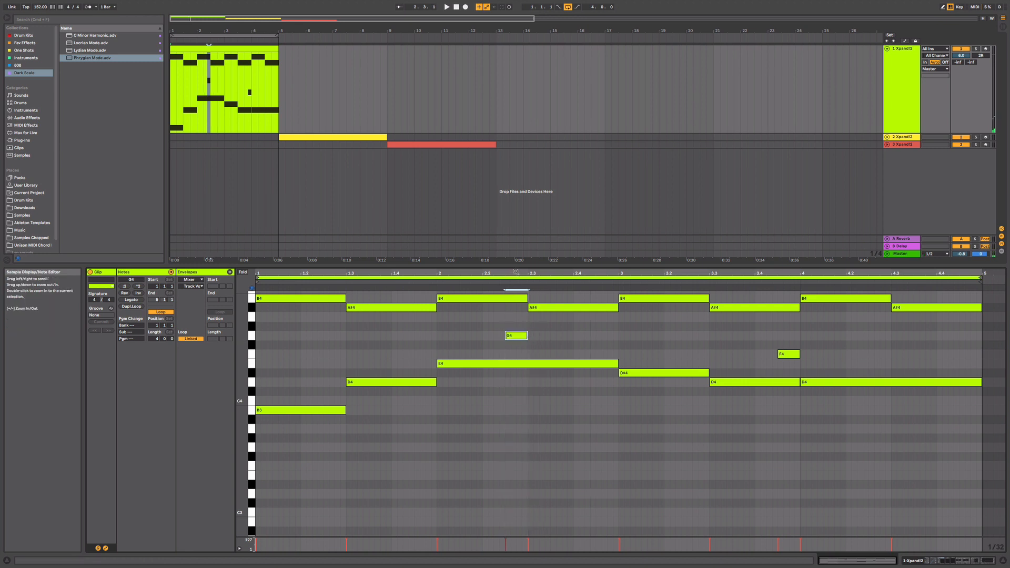
- Start the bass with one-bar note pairs: F3 and A2 in bar 1, G3 and B2 in bar 2
left_click_drag(515, 265, 515, 198)
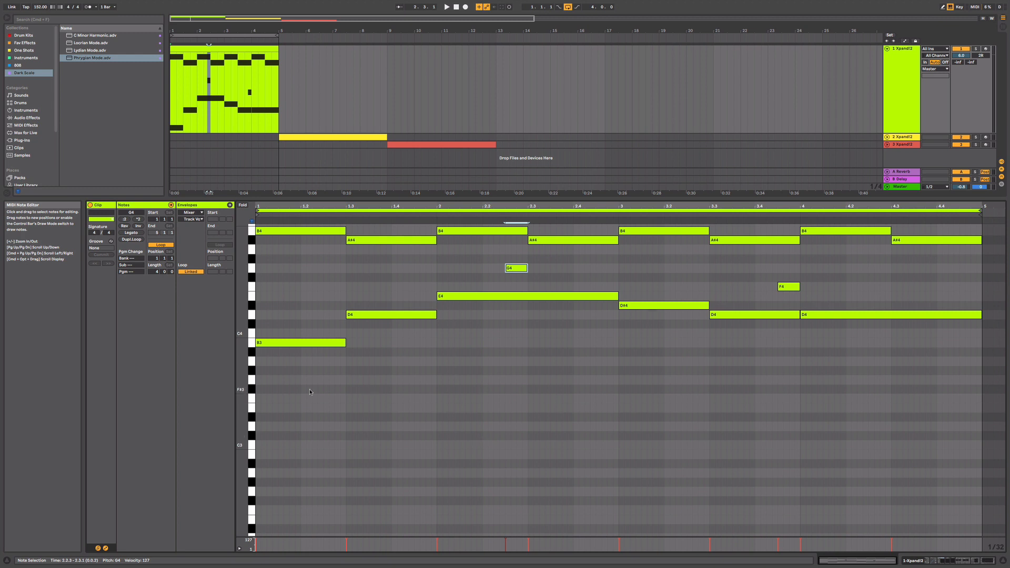
left_click_drag(260, 399, 434, 400)
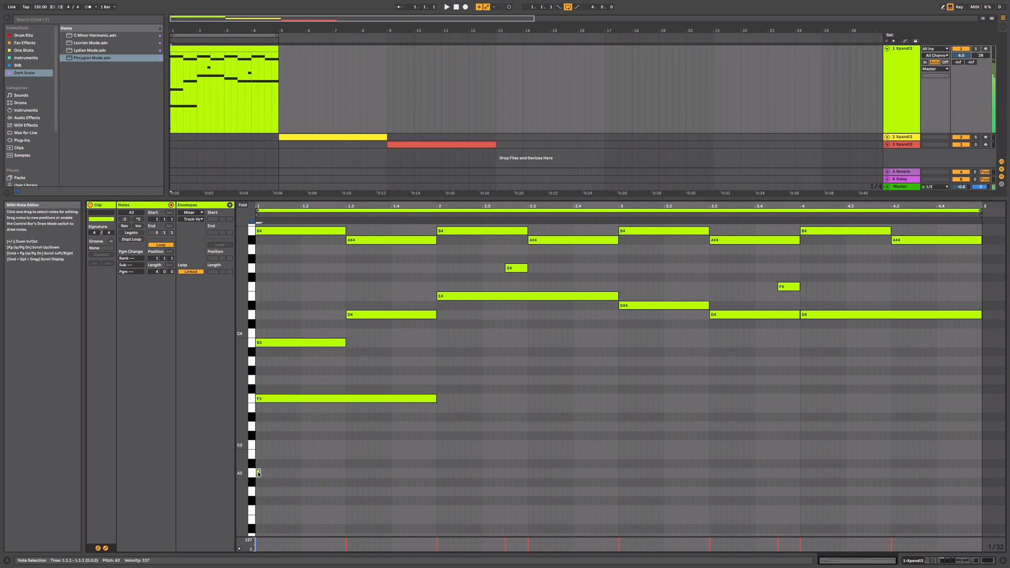
left_click_drag(258, 473, 436, 468)
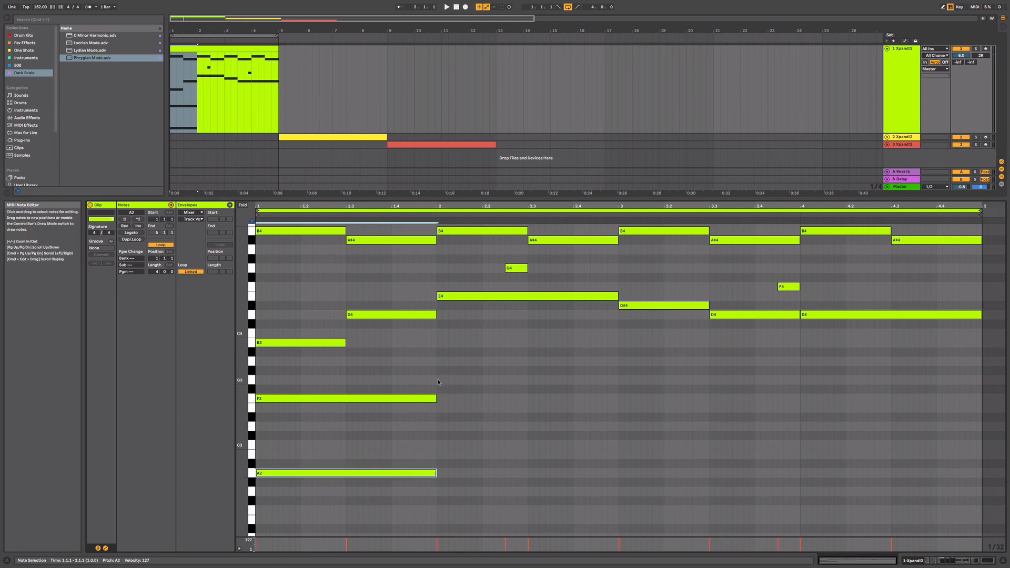
left_click_drag(438, 382, 618, 384)
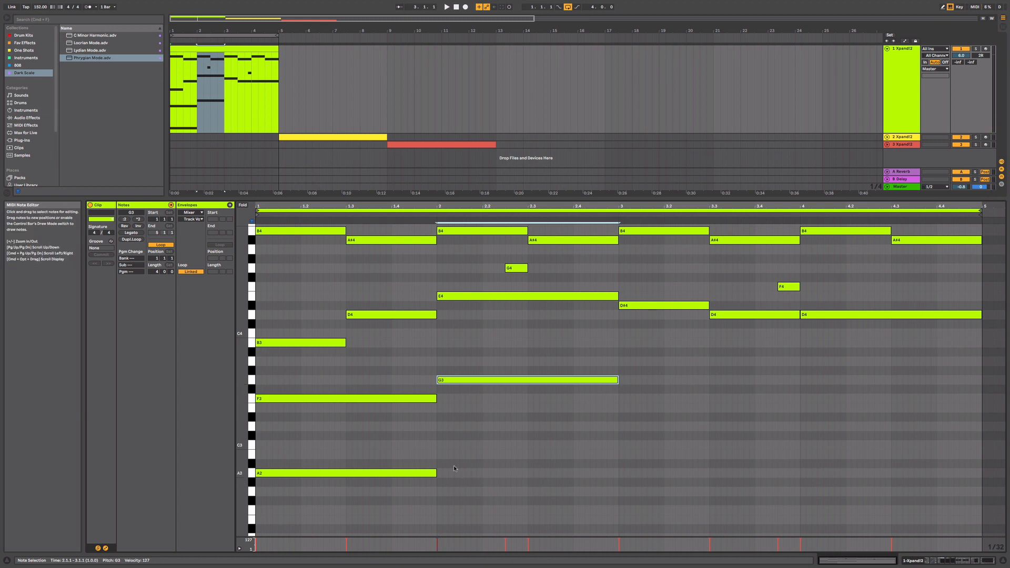
left_click_drag(443, 454, 616, 454)
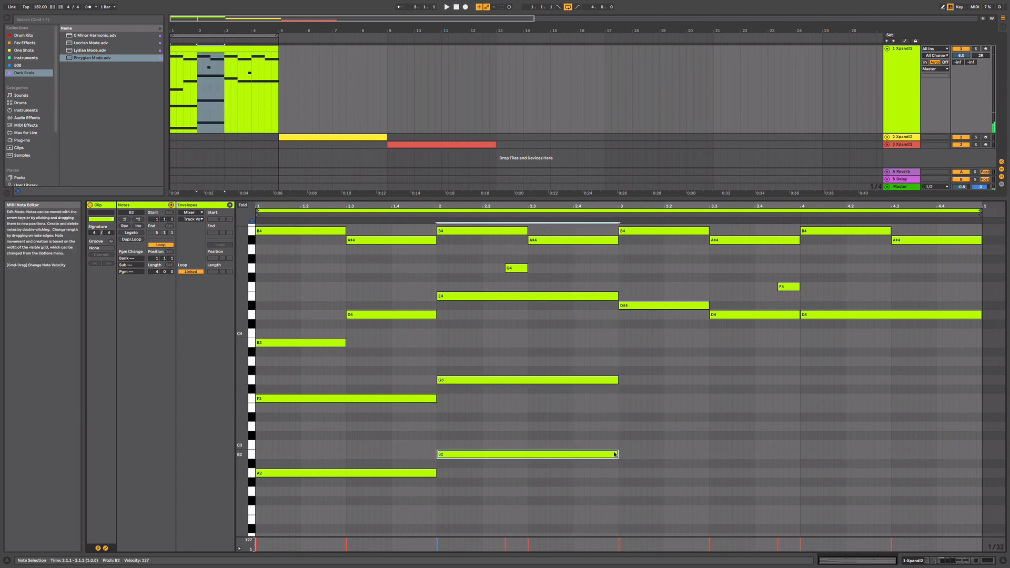
- Continue the bass in bar 3 with one-bar G3 and C3 notes
left_click(622, 380)
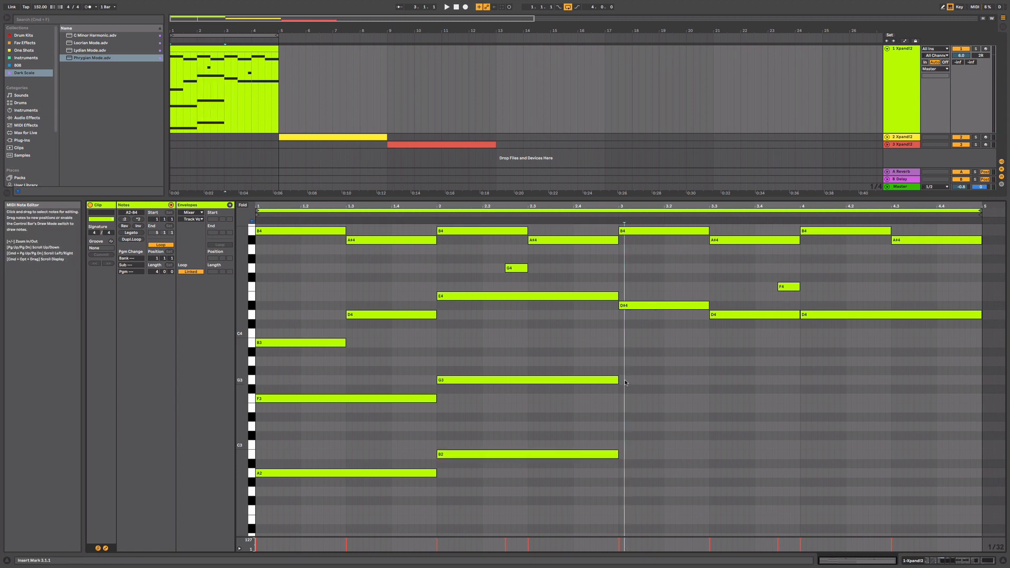
left_click_drag(625, 387, 800, 392)
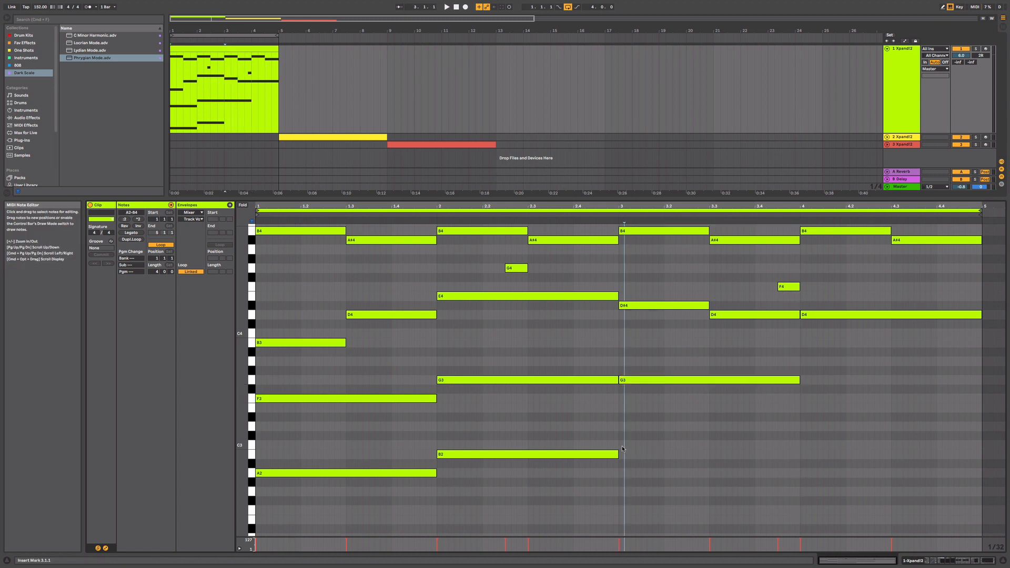
double_click(622, 446)
left_click_drag(630, 445, 800, 445)
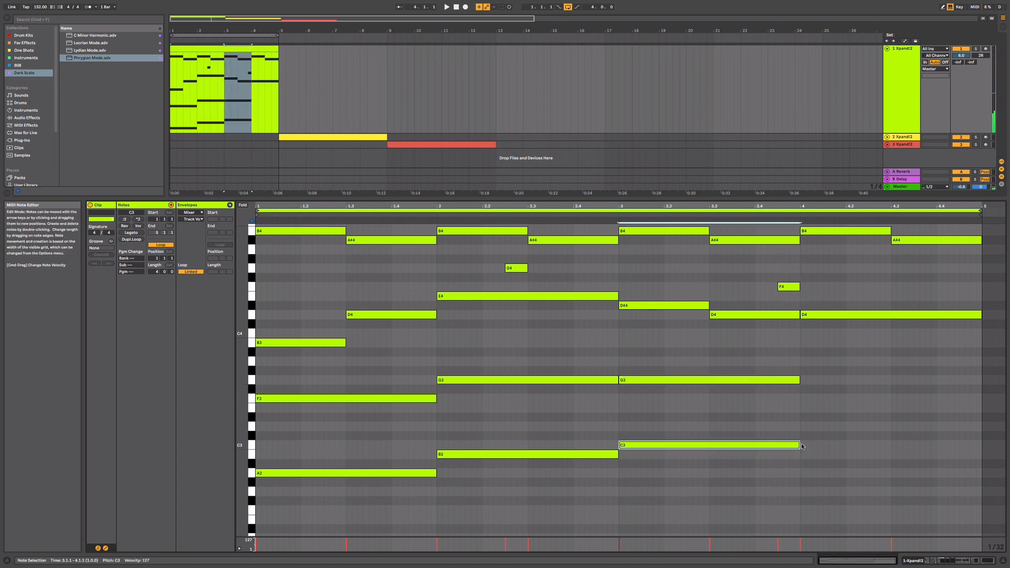
- Complete the bass in bar 4 with a one-bar F#3 note and a slightly shorter A#2 note
double_click(803, 390)
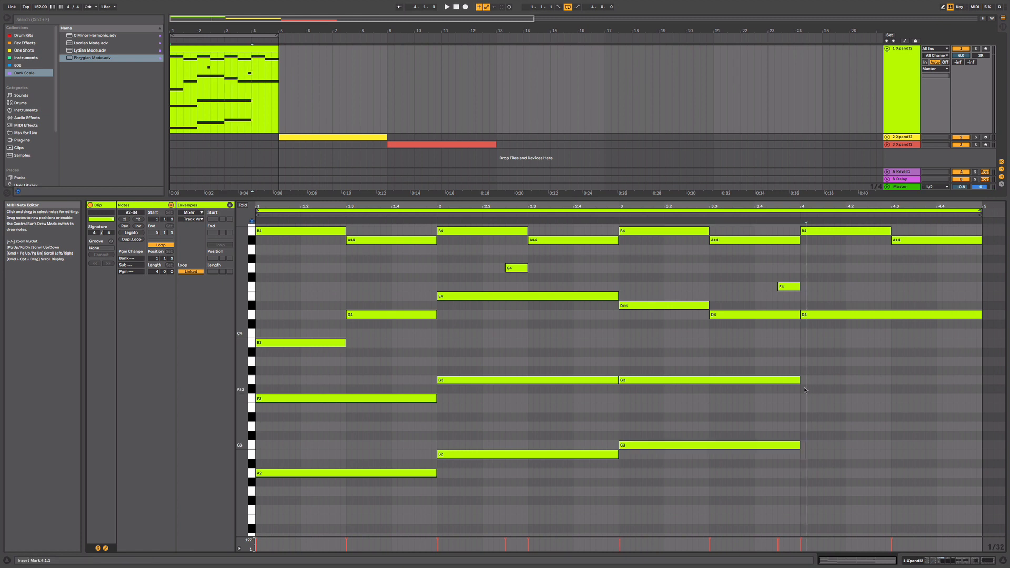
left_click_drag(806, 391, 978, 396)
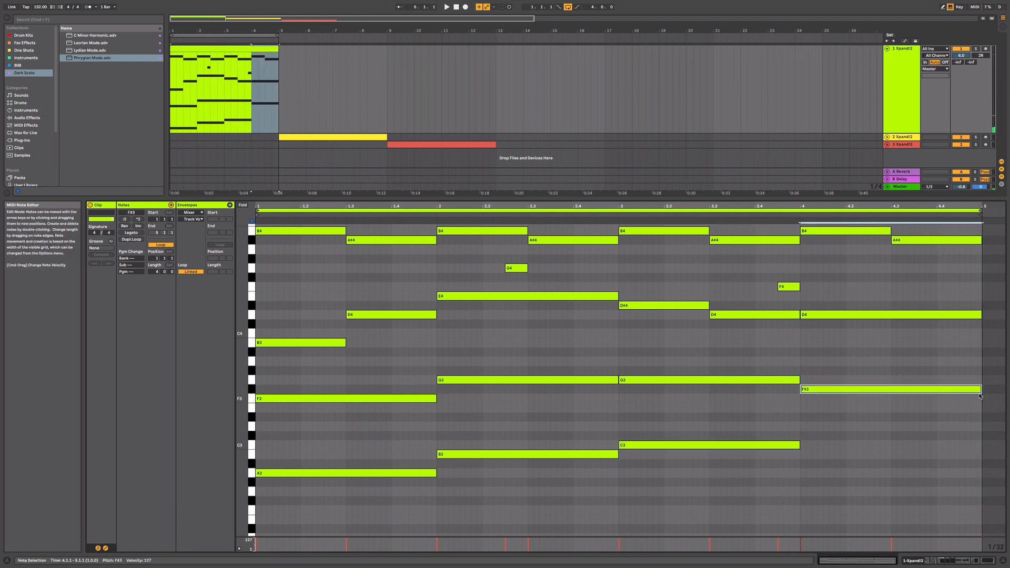
double_click(803, 464)
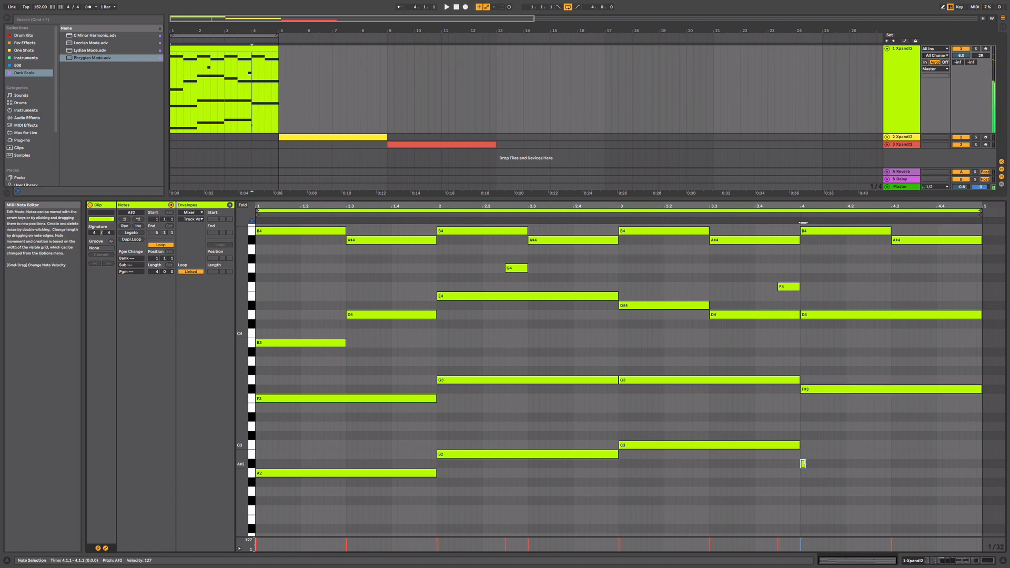
left_click_drag(804, 463, 972, 471)
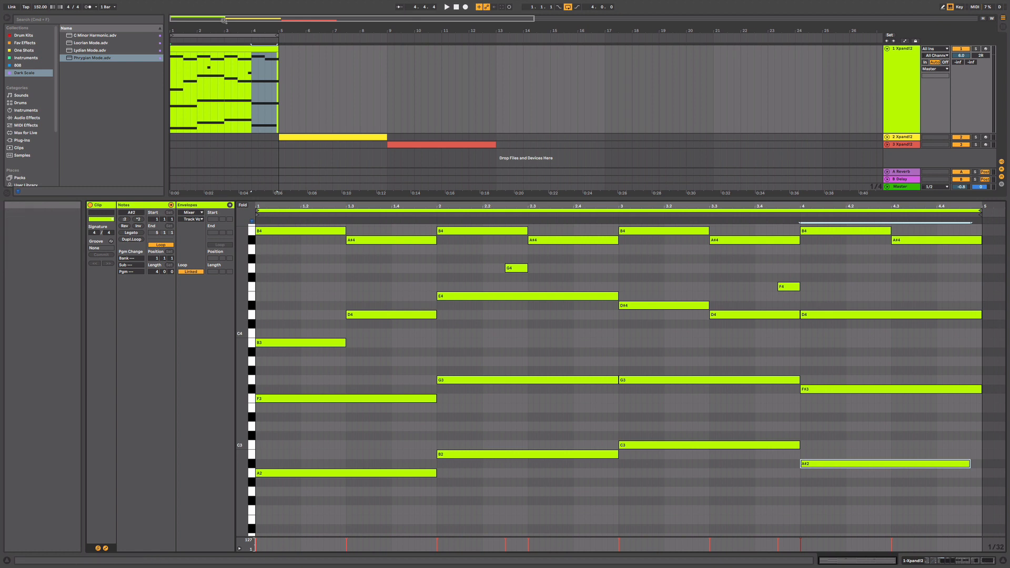
- Replace the last beat of the final A#4 with a one-beat G#4 at 4.4, and extend the bar 4 A#2 to the clip's end
key("space")
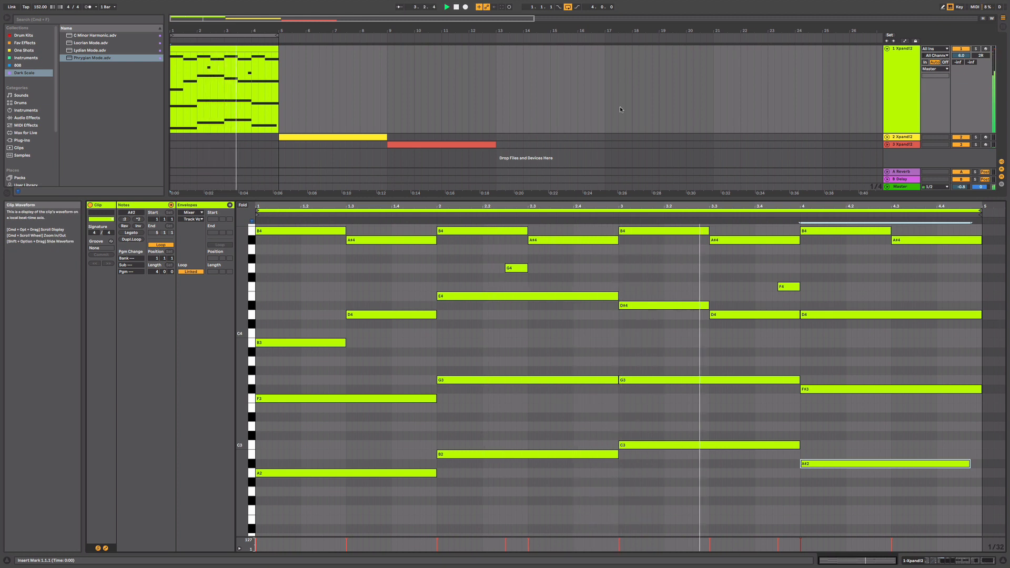
left_click(954, 259)
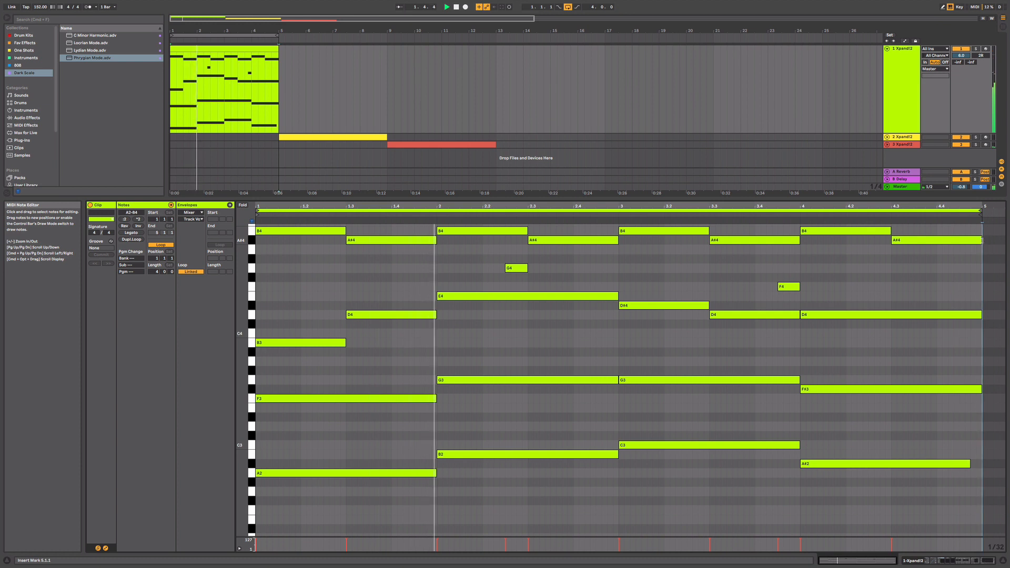
mouse_move(983, 243)
left_mouse_down()
mouse_move(936, 243)
mouse_move(982, 260)
left_mouse_up()
double_click(939, 259)
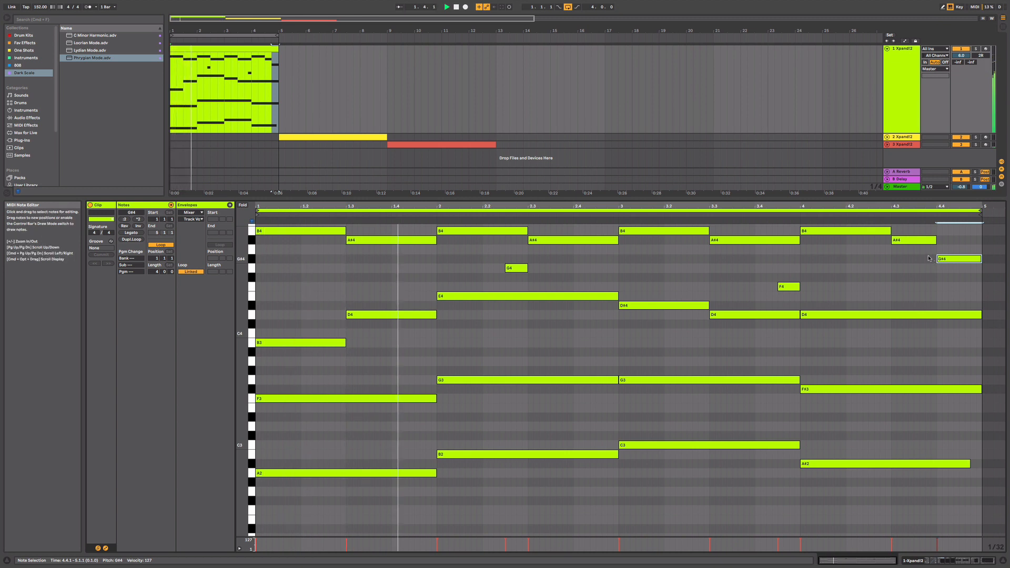
left_click(994, 311)
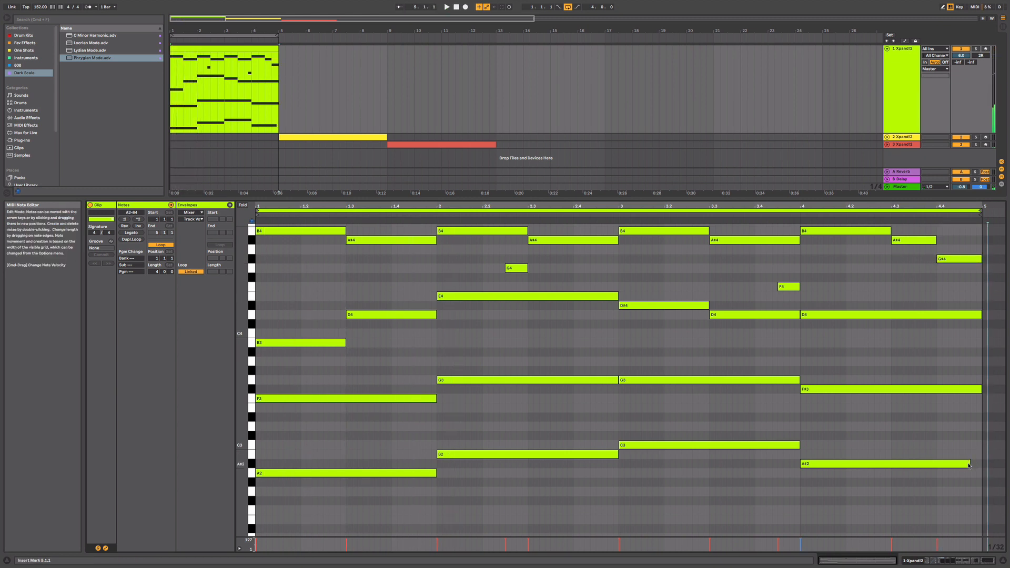
left_click_drag(970, 464, 981, 465)
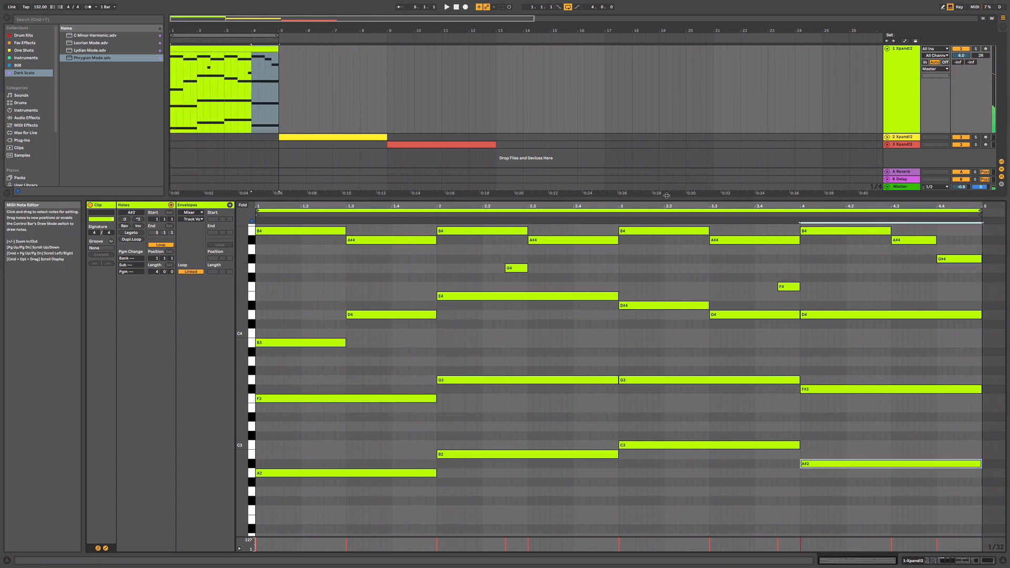
- Show the first track's device chain and find the Add some Random preset among the Velocity MIDI effects
left_click(906, 74)
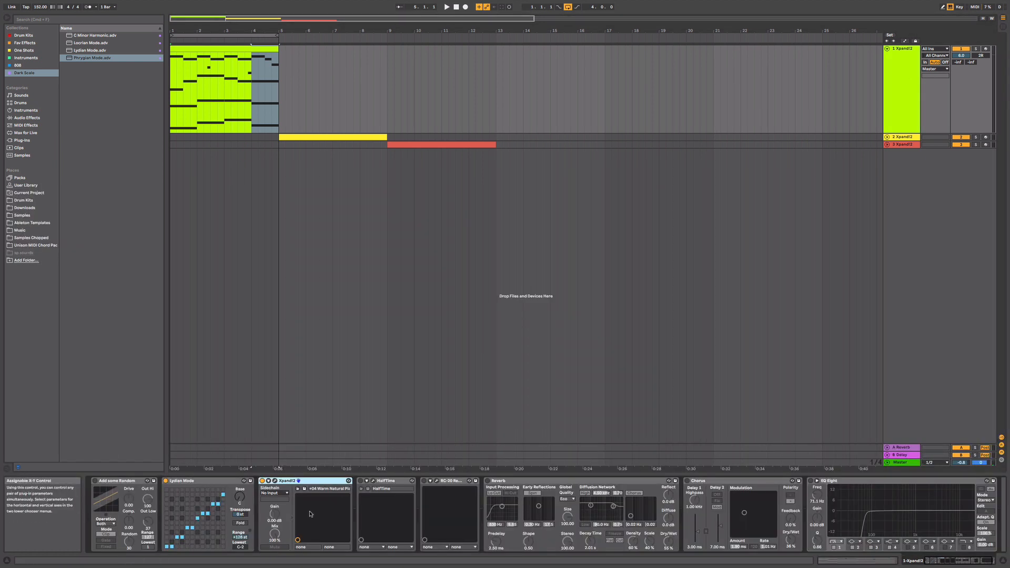
left_click(118, 481)
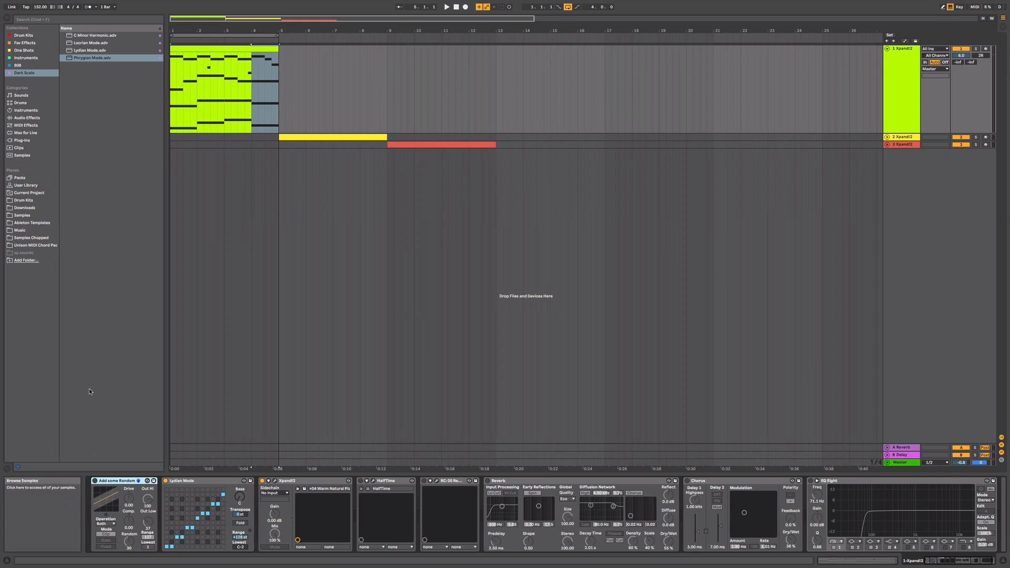
left_click(26, 126)
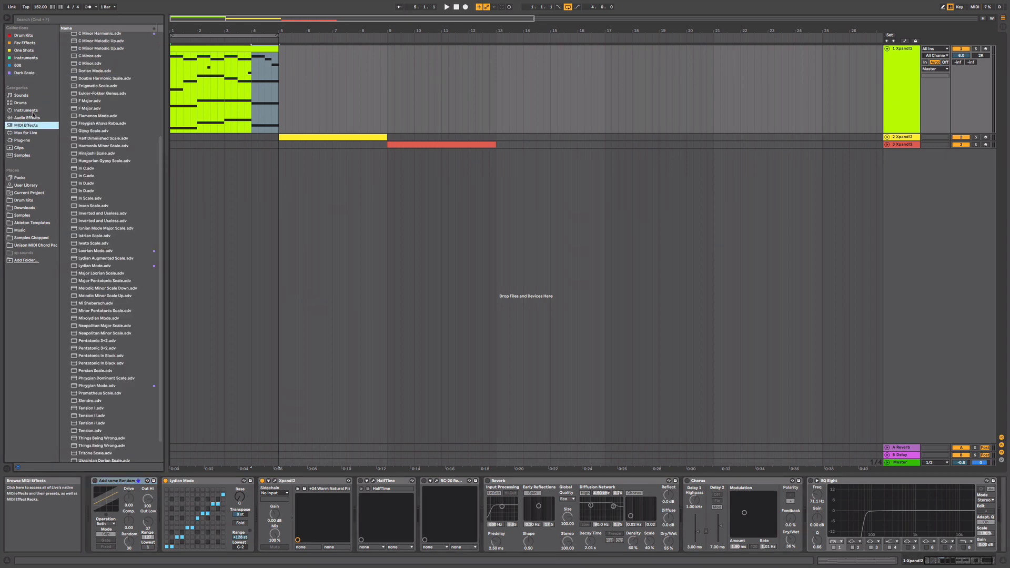
scroll(79, 87, "up", 5)
left_click(62, 74)
left_click(62, 68)
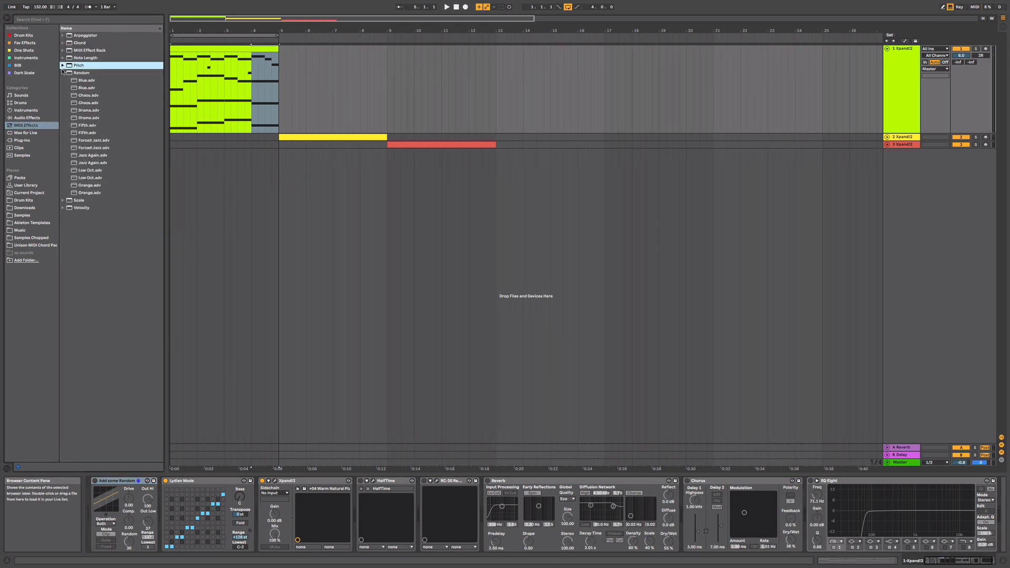
left_click(62, 72)
left_click(63, 87)
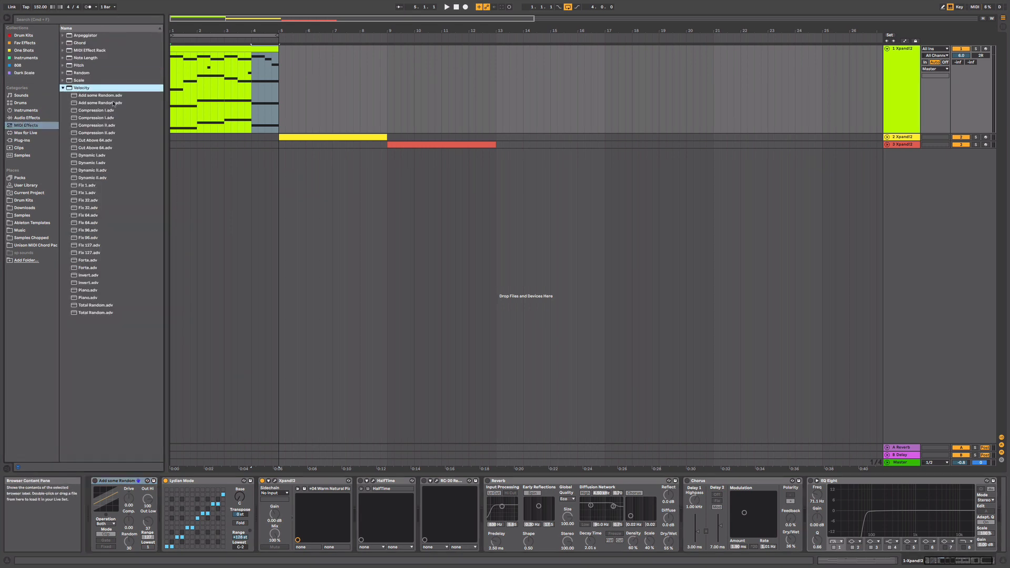
- Activate the Add some Random velocity device on the first track and play the melody through it
left_click(95, 481)
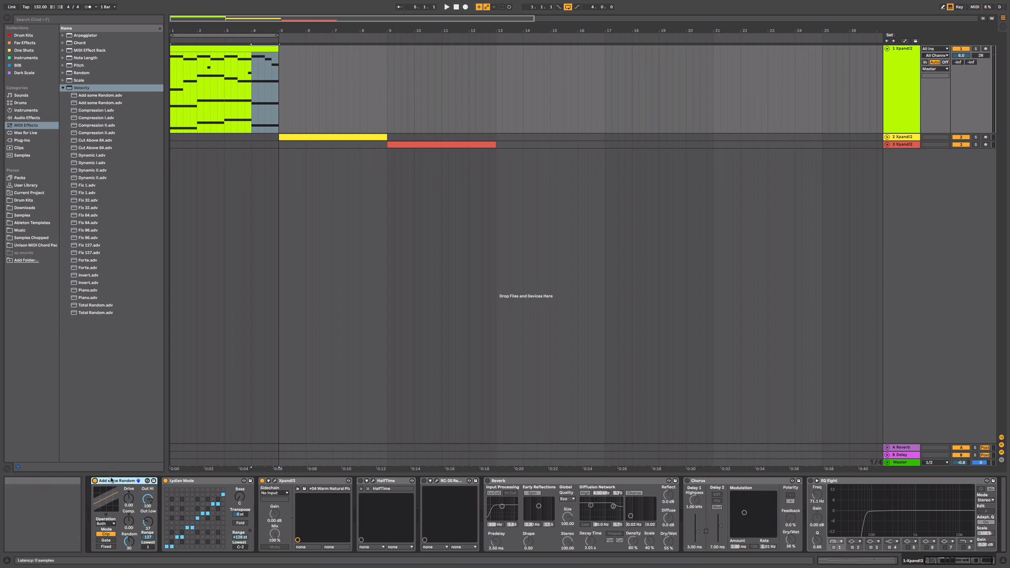
key("space")
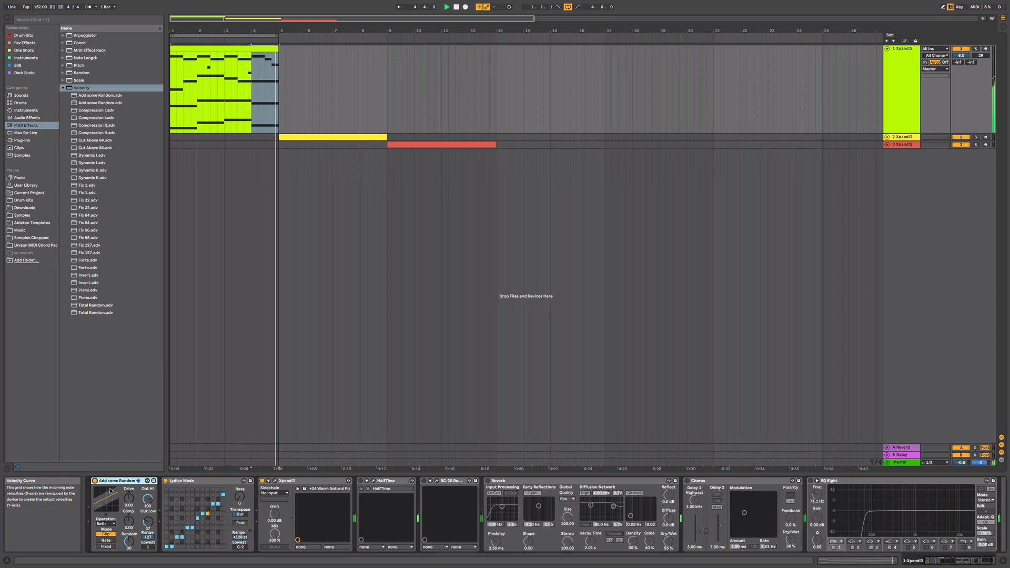
key("space")
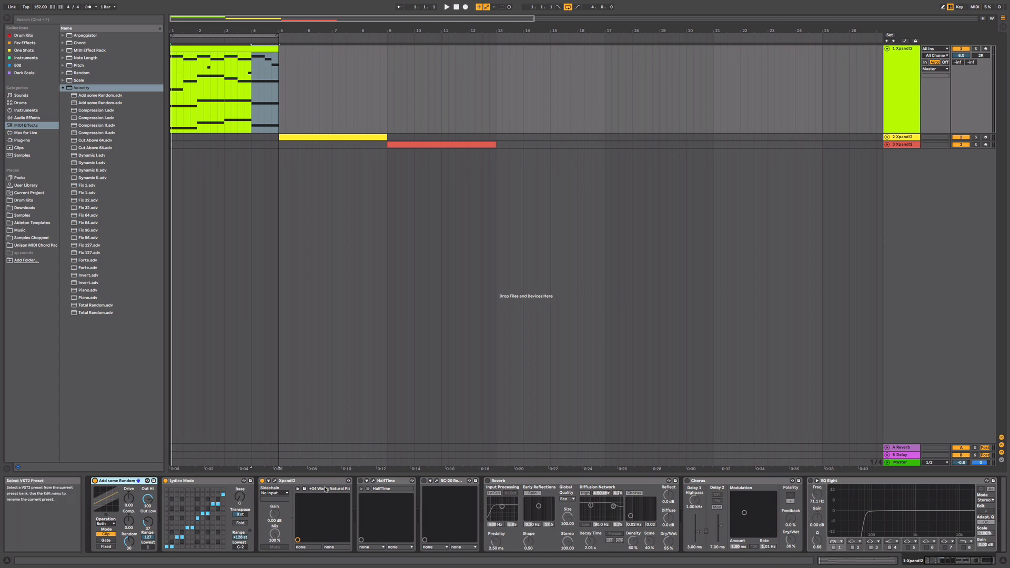
- Activate the Lydian Mode scale device on the first track and play the melody through it
left_click(166, 481)
key("space")
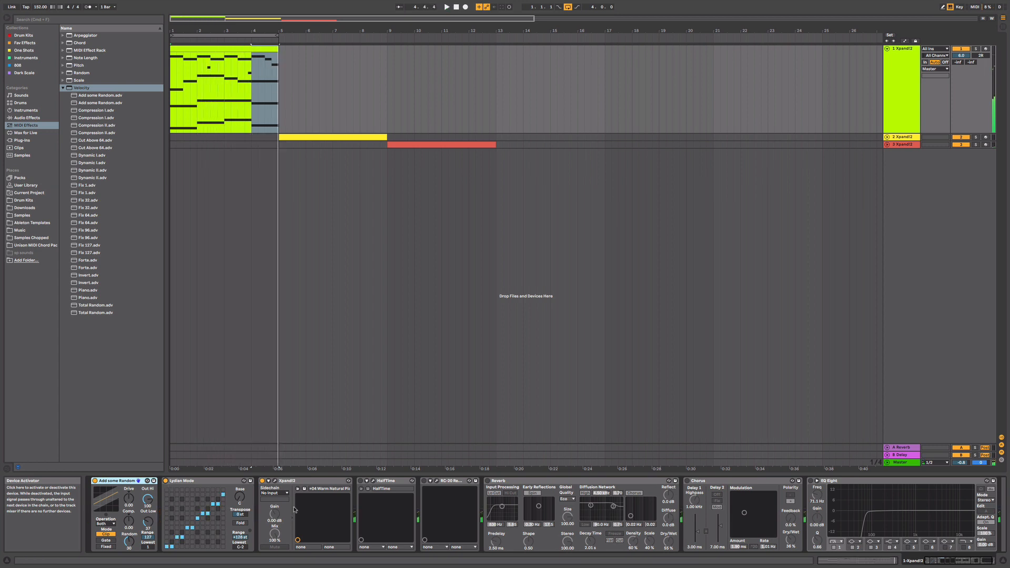
- Activate HalfTime on the first track, set its mix to 97%, and play the melody through it with the 2 Bars loop at 2x
left_click(373, 481)
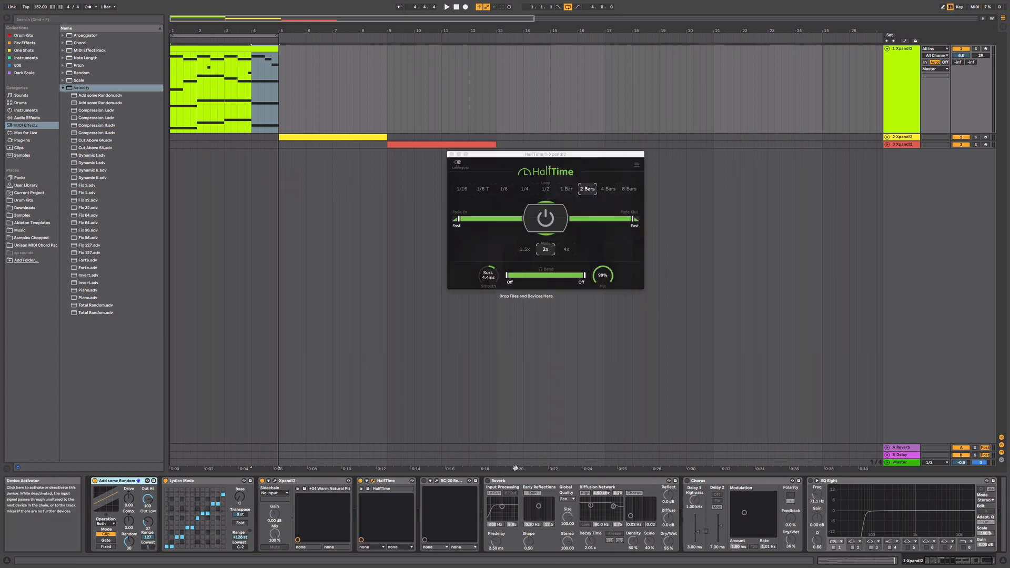
left_click_drag(607, 267, 618, 253)
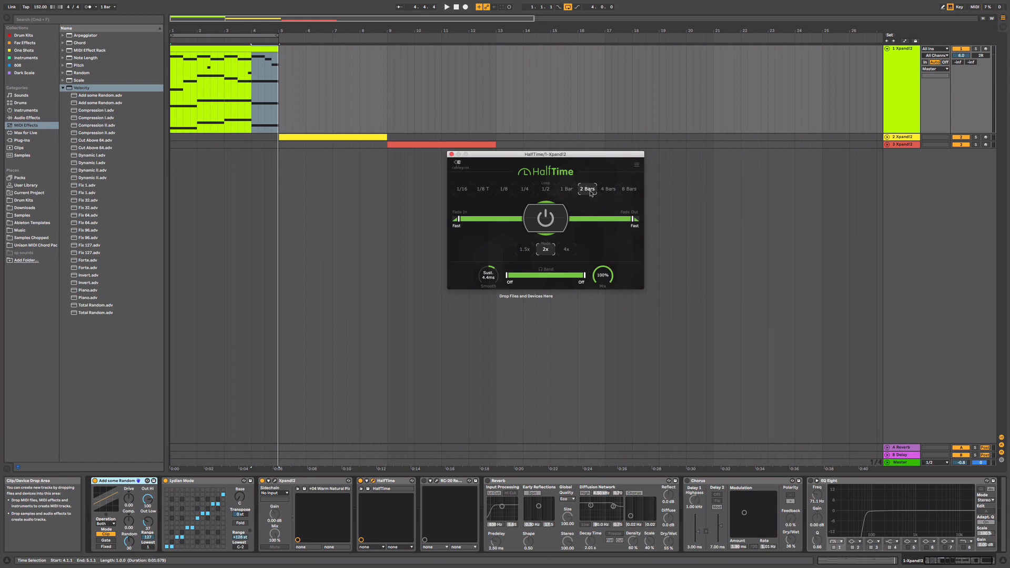
key("space")
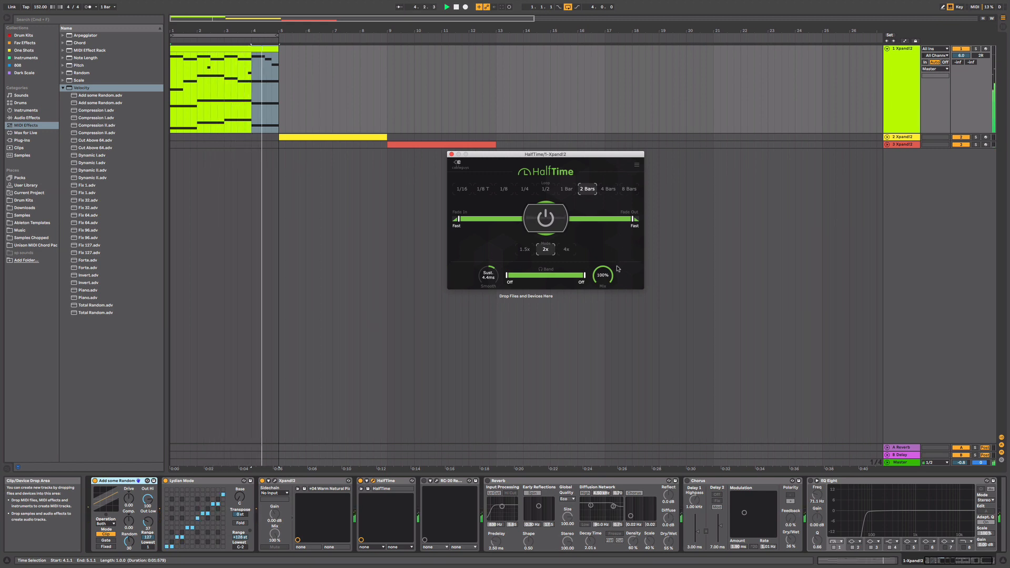
key("space")
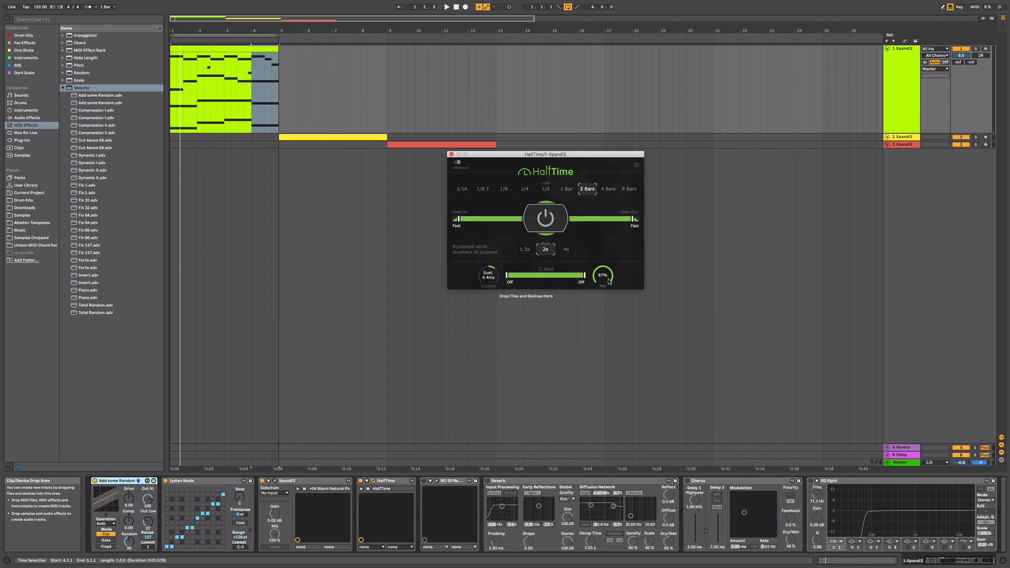
key("space")
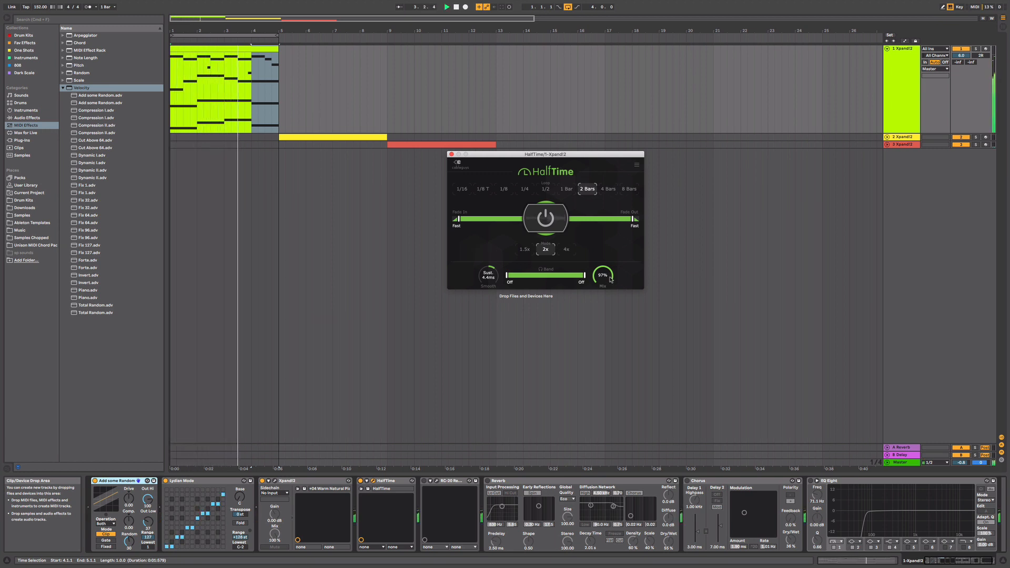
left_click(452, 155)
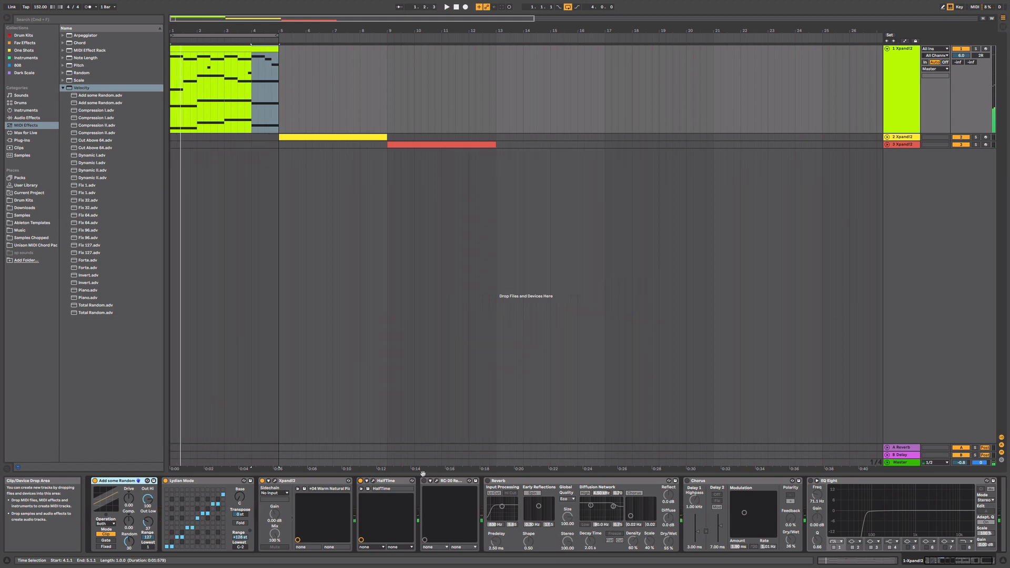
- Activate RC-20 Retro Color on the first track and play the melody while trying its Noise and Wobble controls
left_click(438, 481)
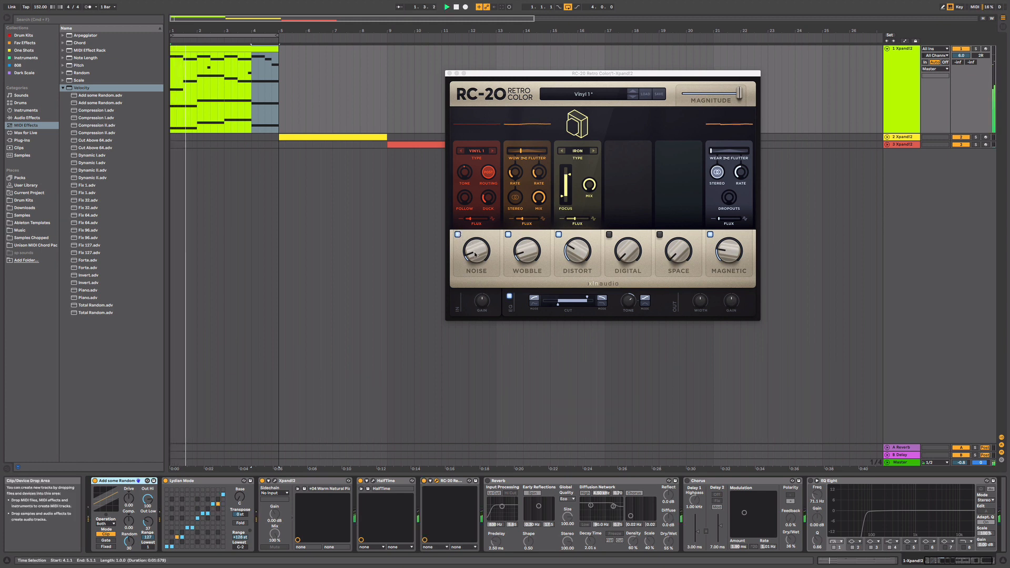
left_click(477, 258)
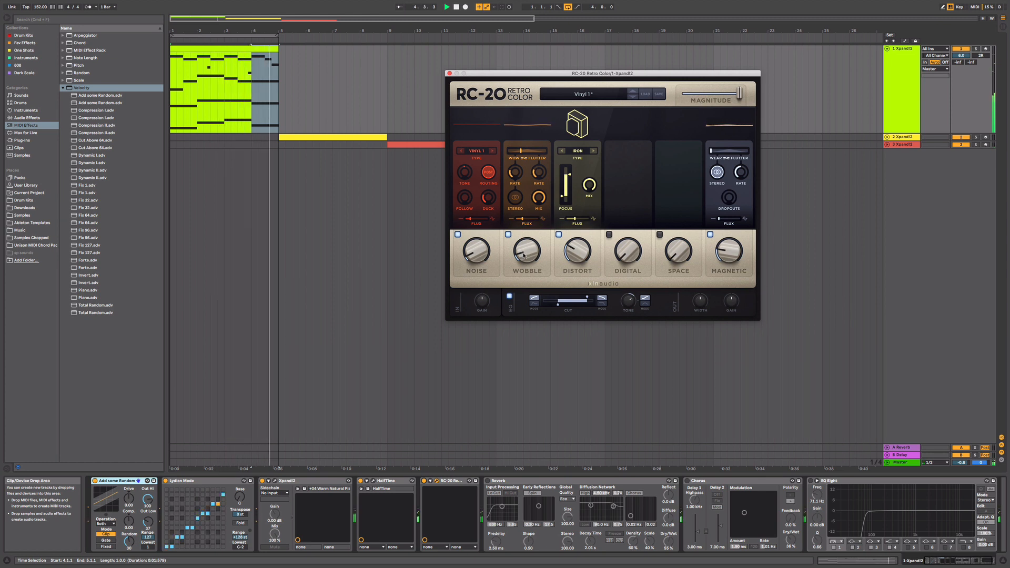
mouse_move(523, 255)
left_click_drag(523, 255, 524, 254)
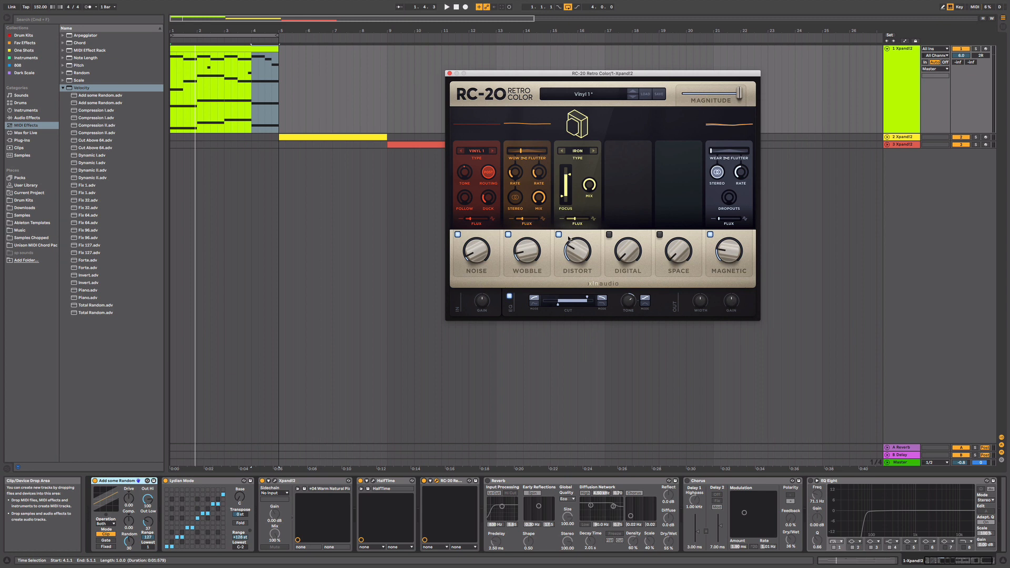
key("space")
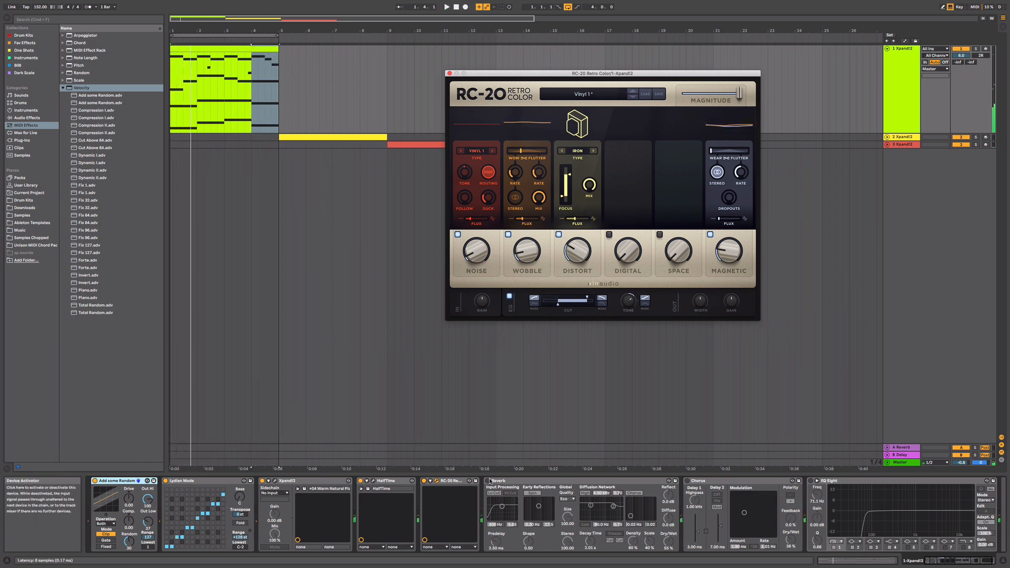
- Activate the Reverb and Chorus on the first track and play the melody through them, closing the RC-20 window when done
left_click(487, 481)
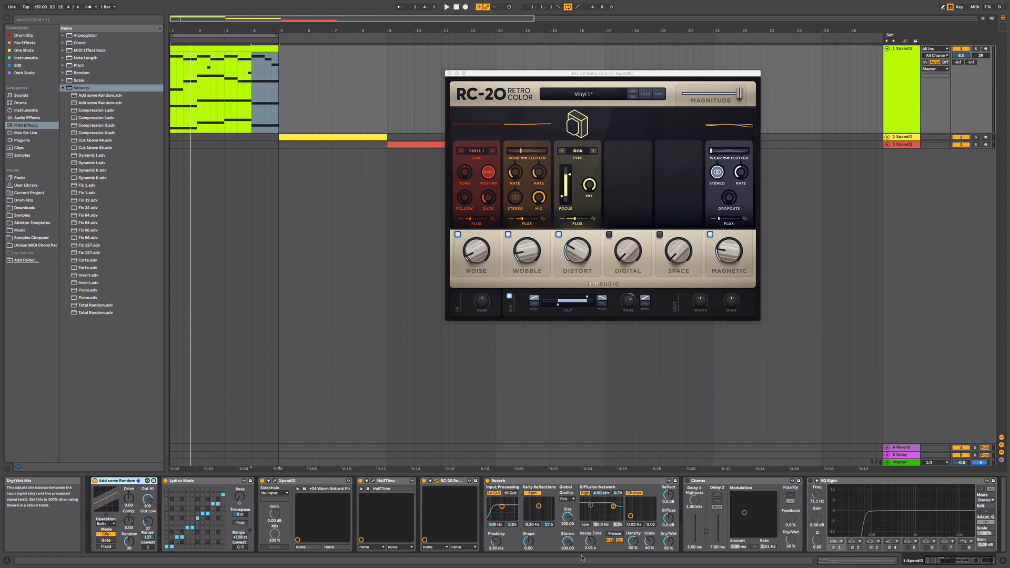
key("space")
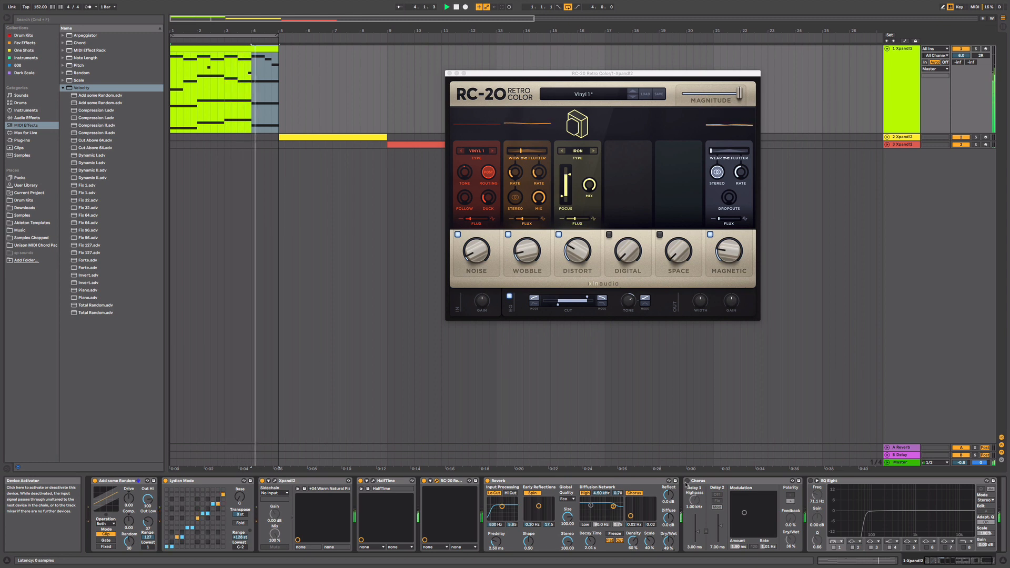
key("space")
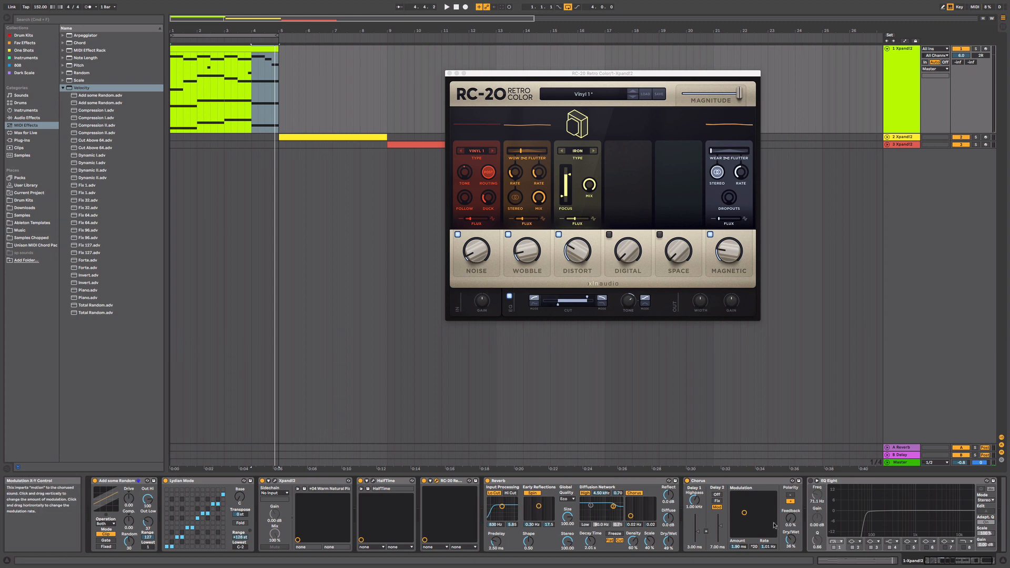
key("space")
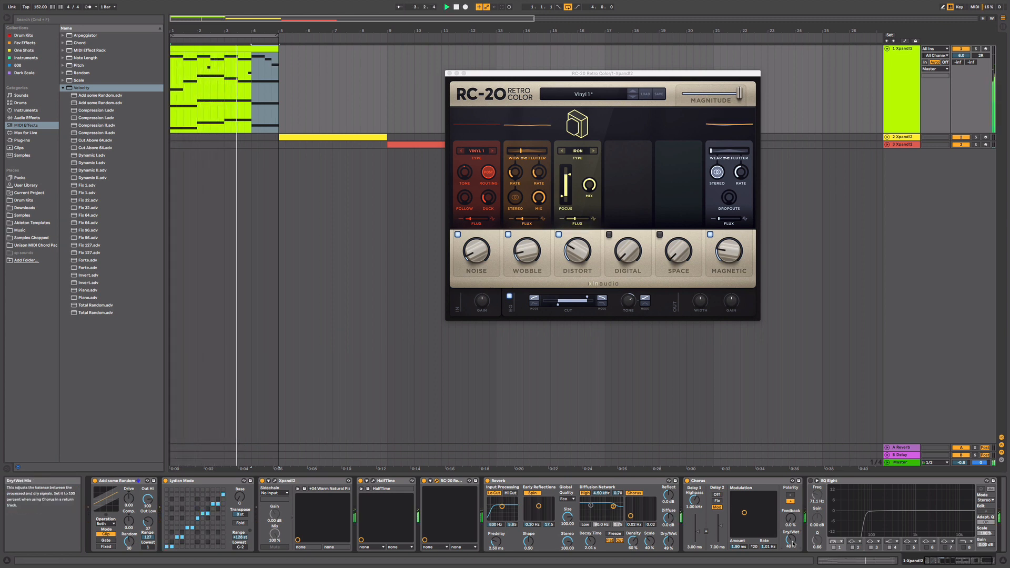
left_click(955, 560)
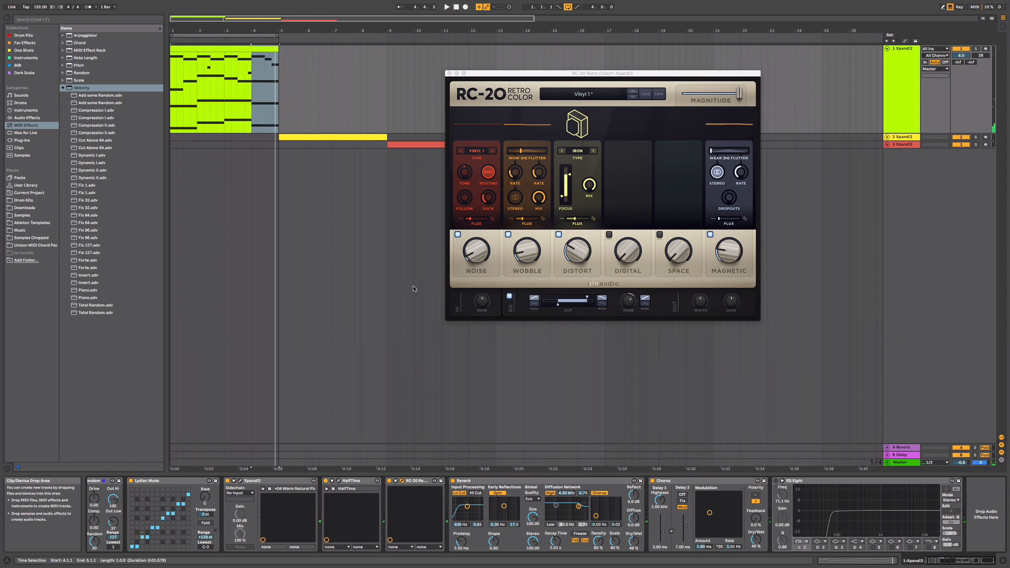
left_click(943, 564)
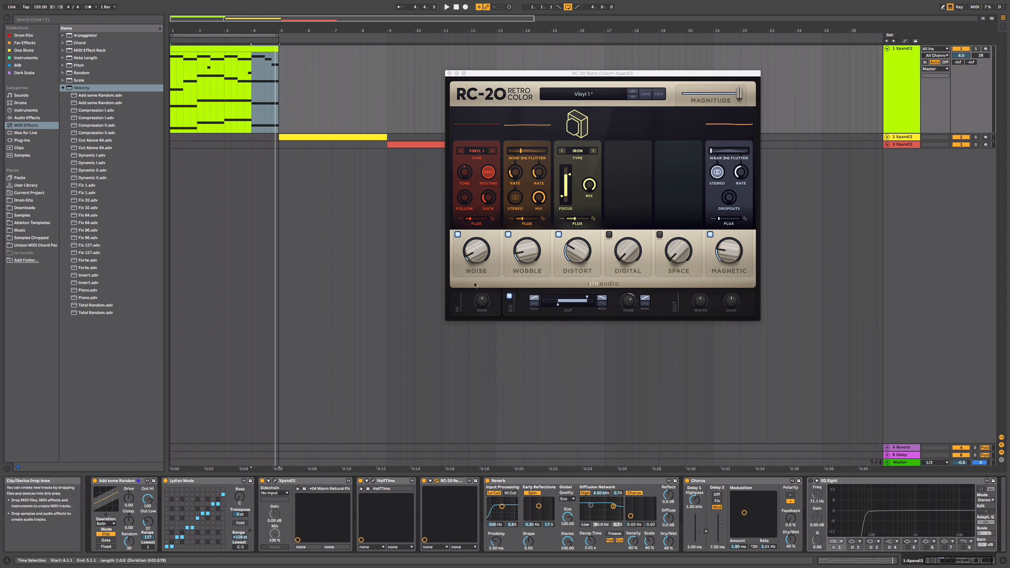
left_click(449, 73)
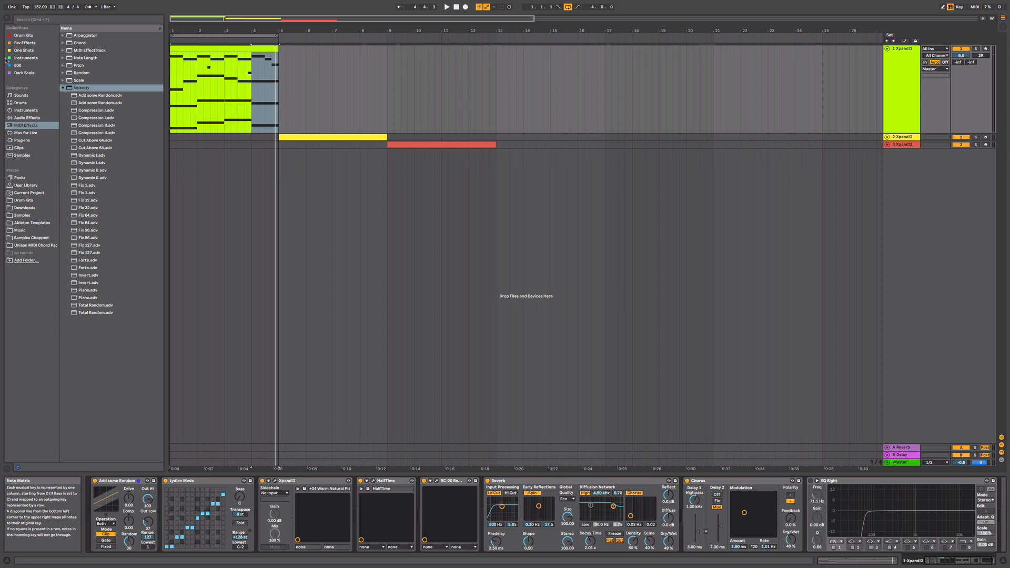
- List the Dark Scale collection's presets, and unfold the second Xpand!2 track with its device chain showing
left_click(20, 74)
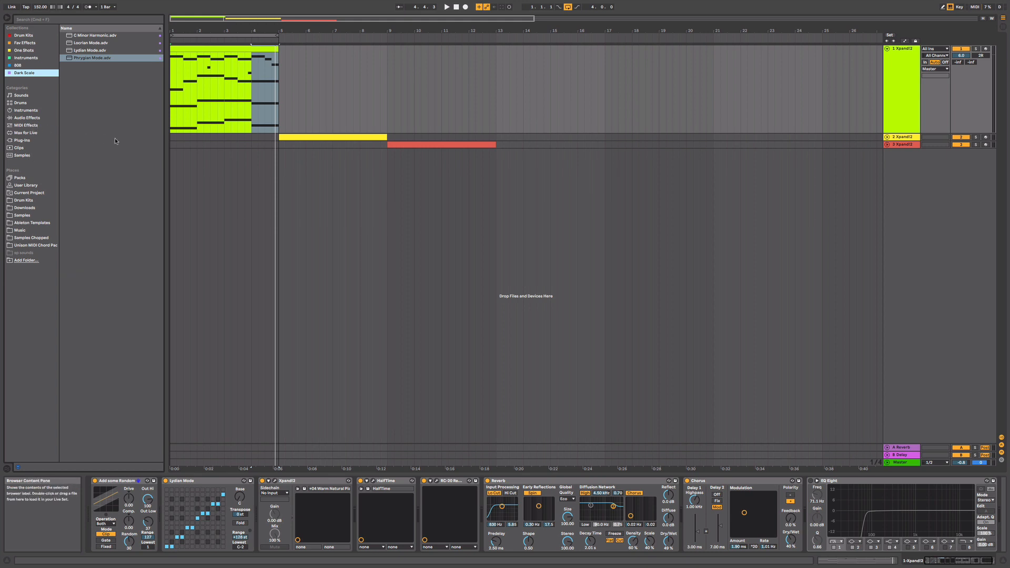
left_click(887, 137)
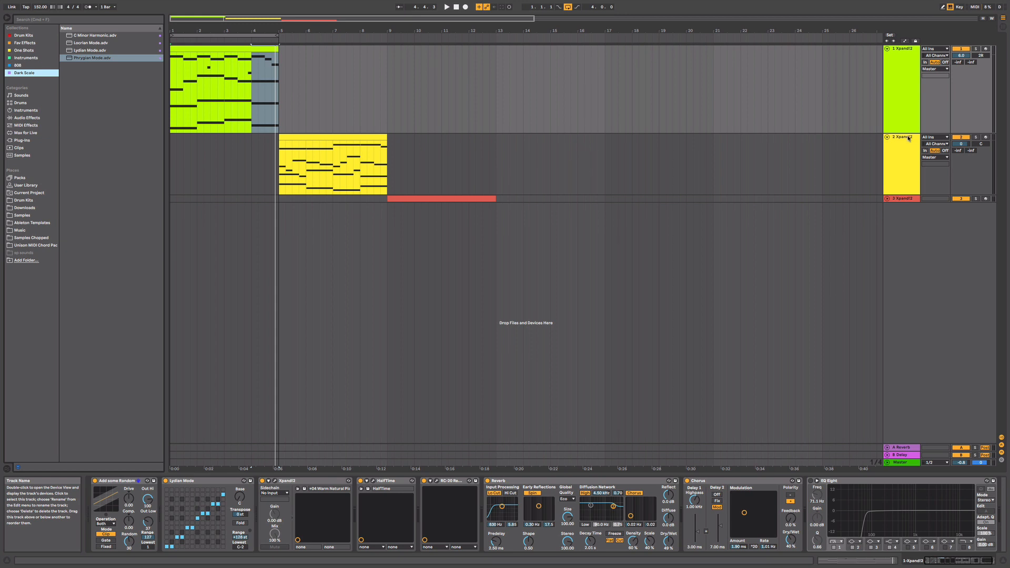
left_click(909, 138)
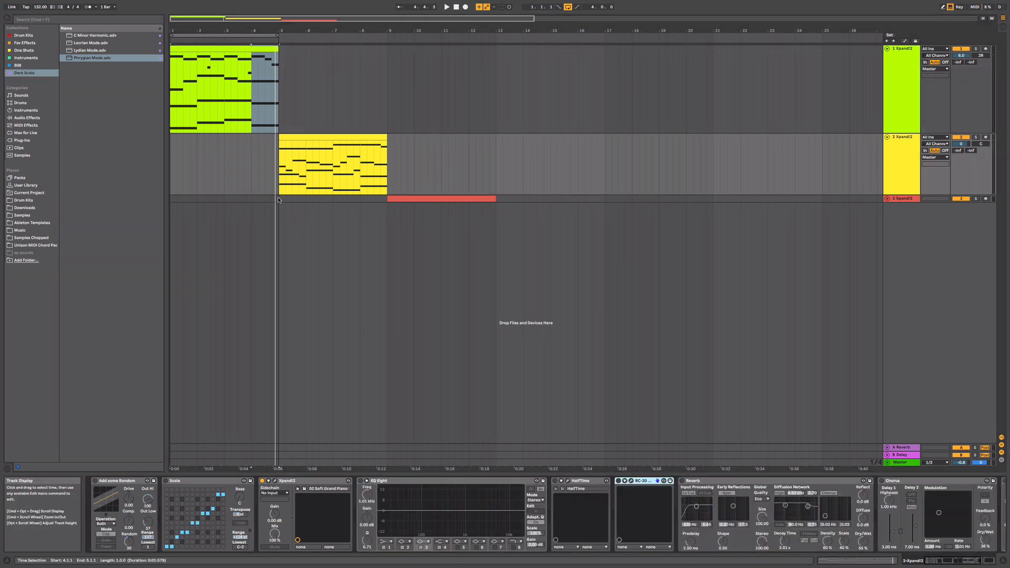
double_click(173, 481)
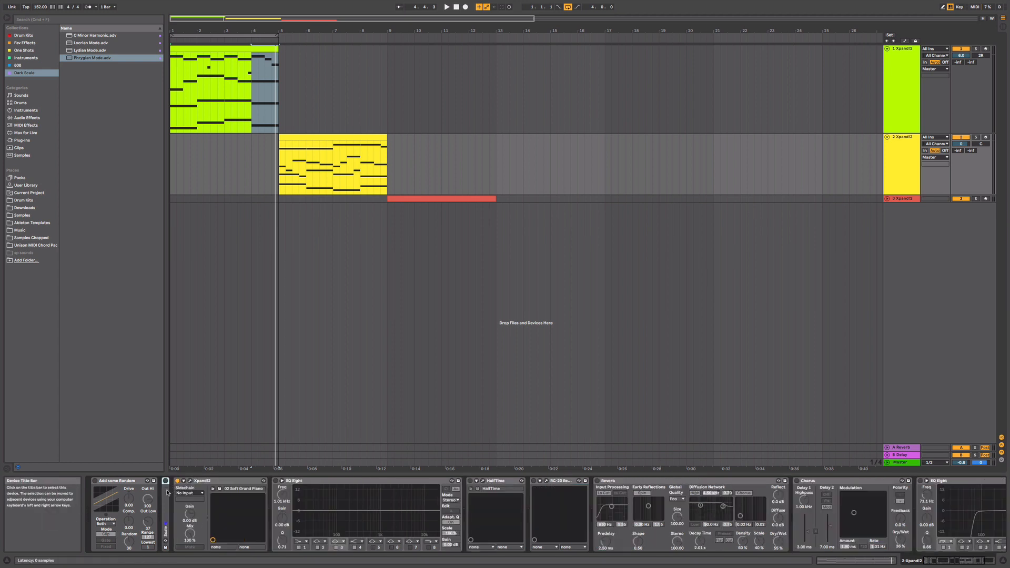
double_click(167, 490)
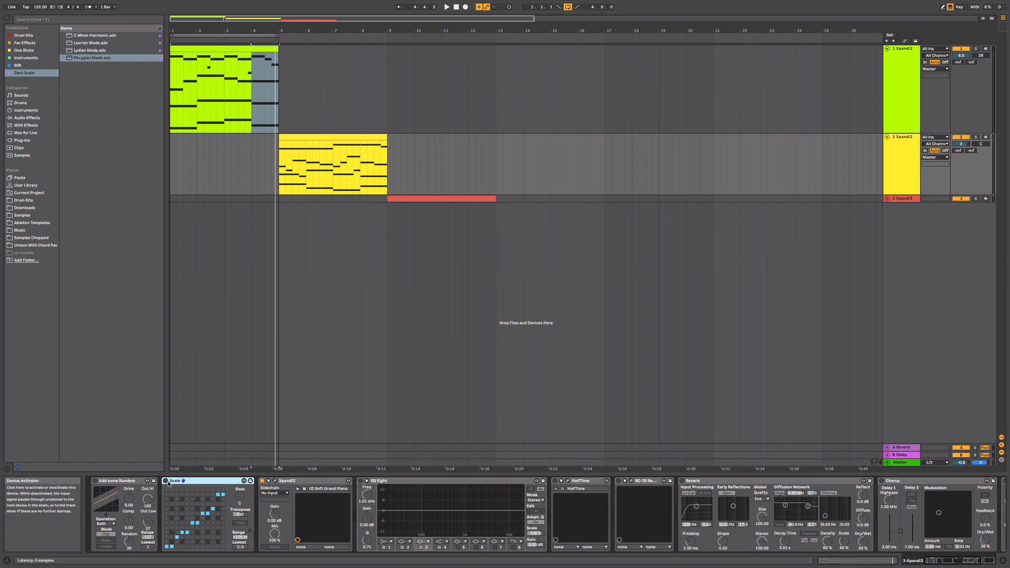
- Play the second track's melody from 5.1.1 and move the four-bar loop to span 5.1.1 to 9.1.1
key("space")
left_click(283, 190)
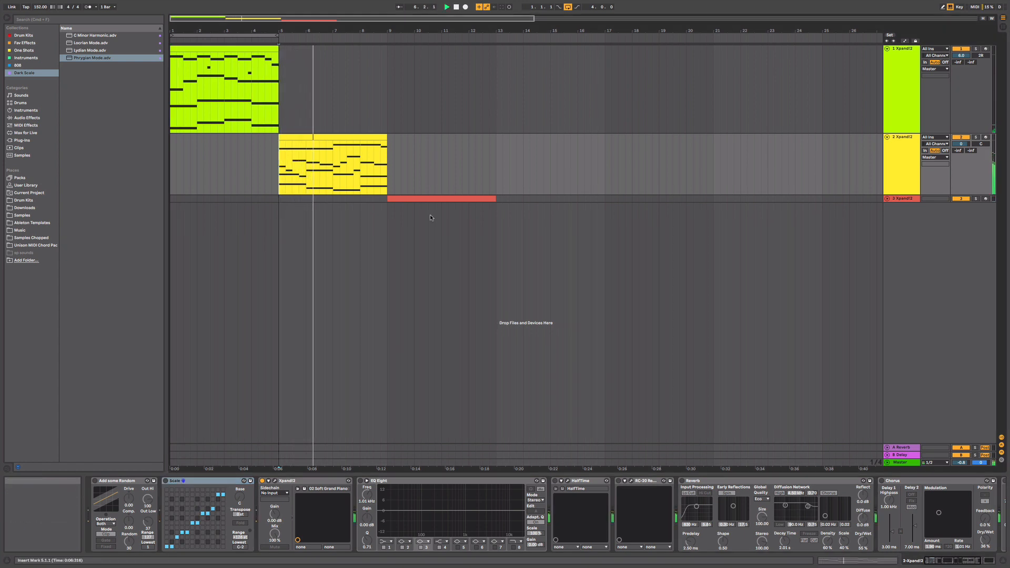
left_click_drag(268, 35, 377, 41)
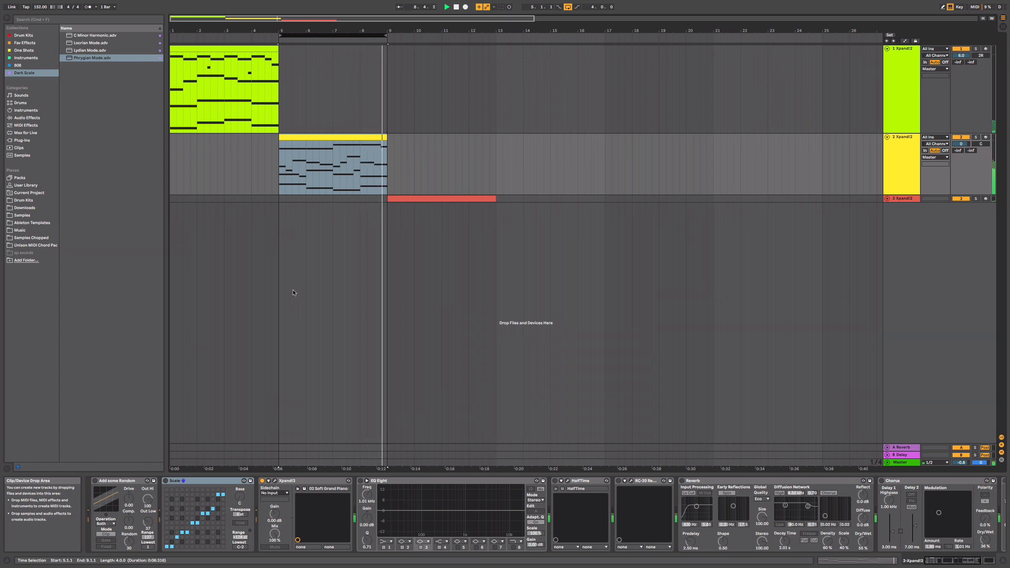
key("space")
- Activate the Scale, Add some Random, HalfTime and RC-20 devices on the second track, playing the melody as effects are added
left_click(166, 480)
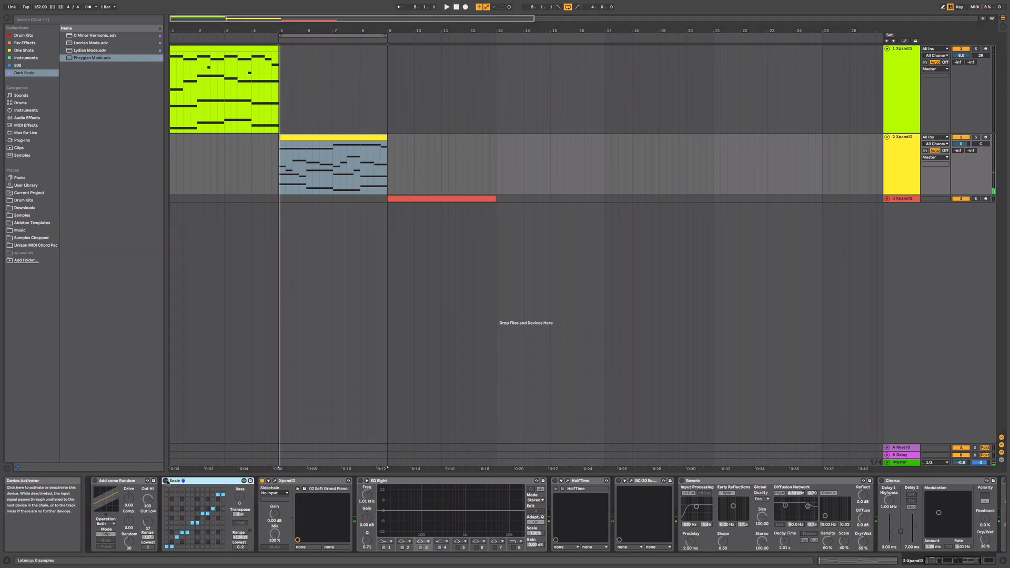
key("space")
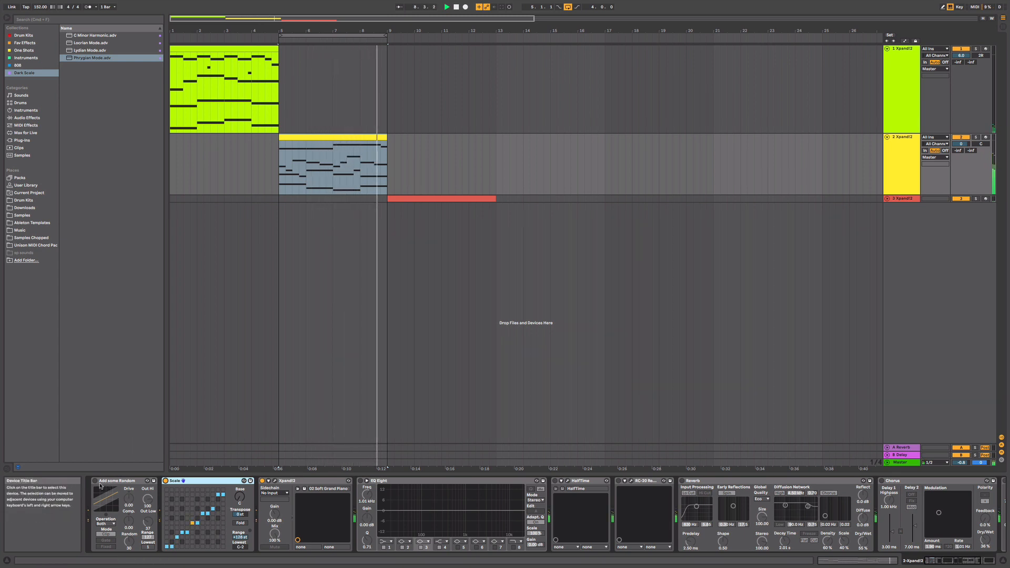
key("space")
left_click(98, 482)
key("space")
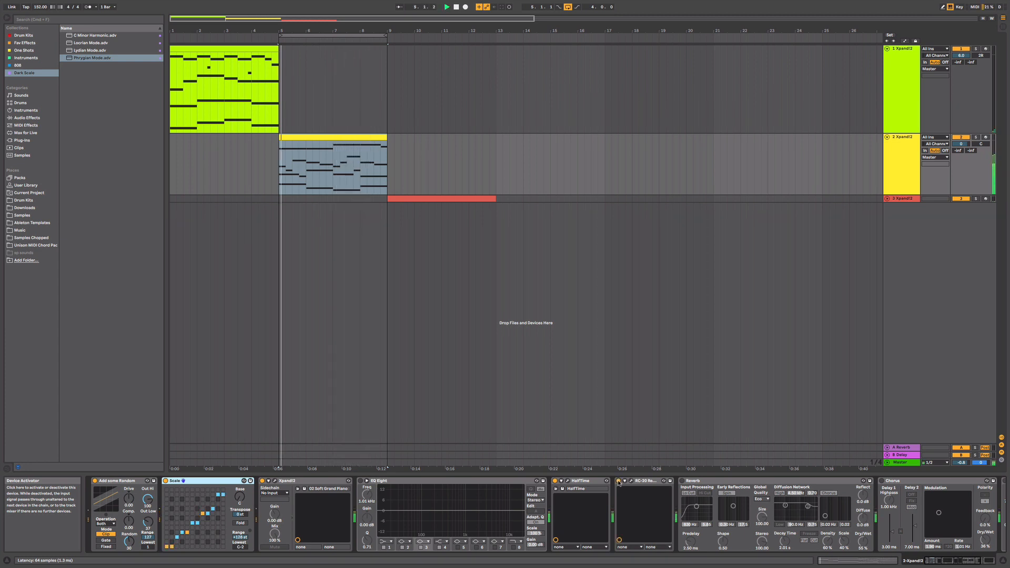
- Activate the Reverb and Chorus on the second track and play the melody through the fuller effect chain
left_click(681, 481)
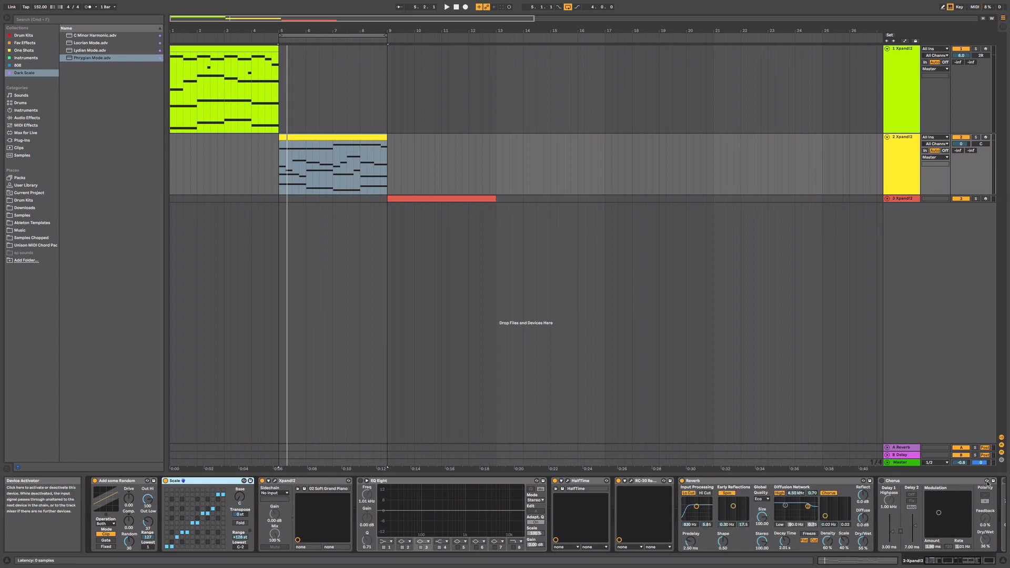
left_click(885, 482)
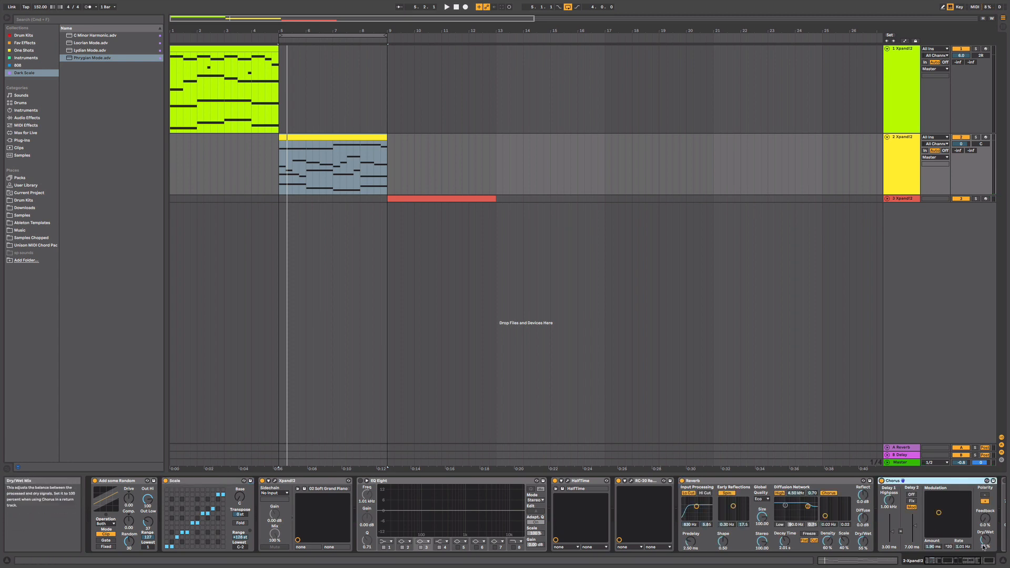
left_click_drag(974, 561, 990, 561)
key("space")
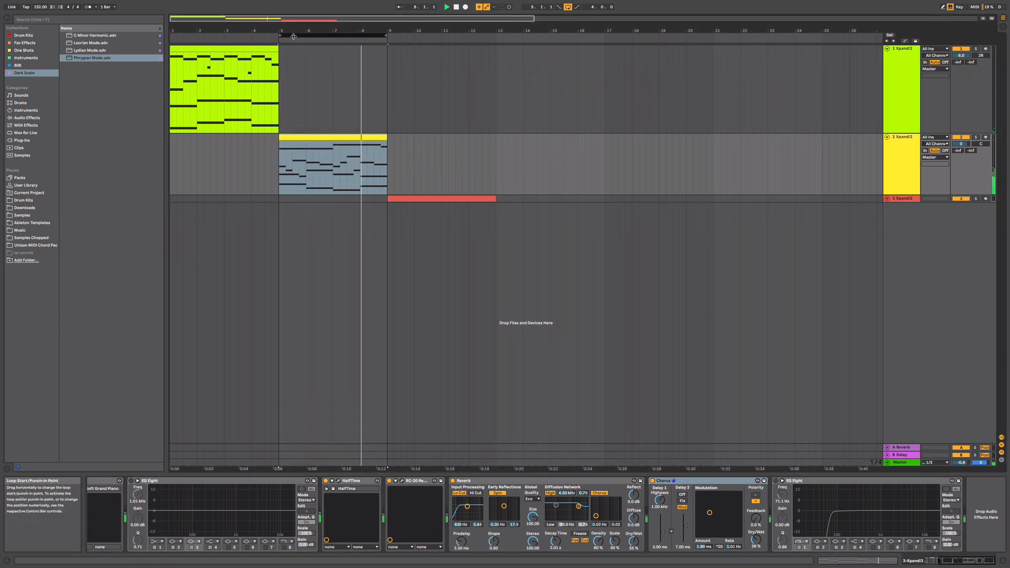
- Move the loop to span 9.1.1 to 13.1.1 and unfold the third Xpand!2 track with the start of its device chain showing
left_click_drag(293, 37, 402, 57)
left_click(899, 200)
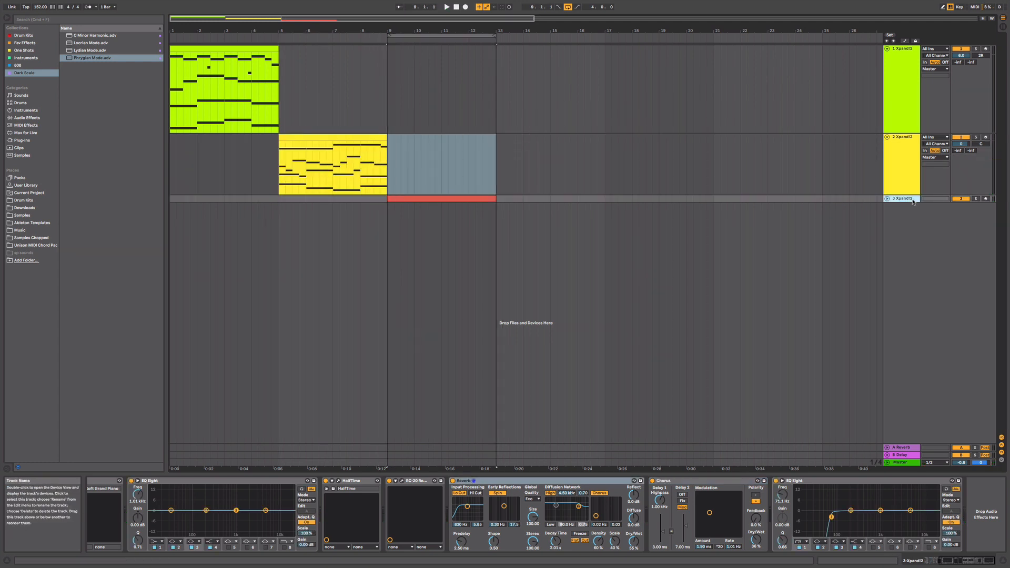
left_click(890, 200)
left_click(888, 199)
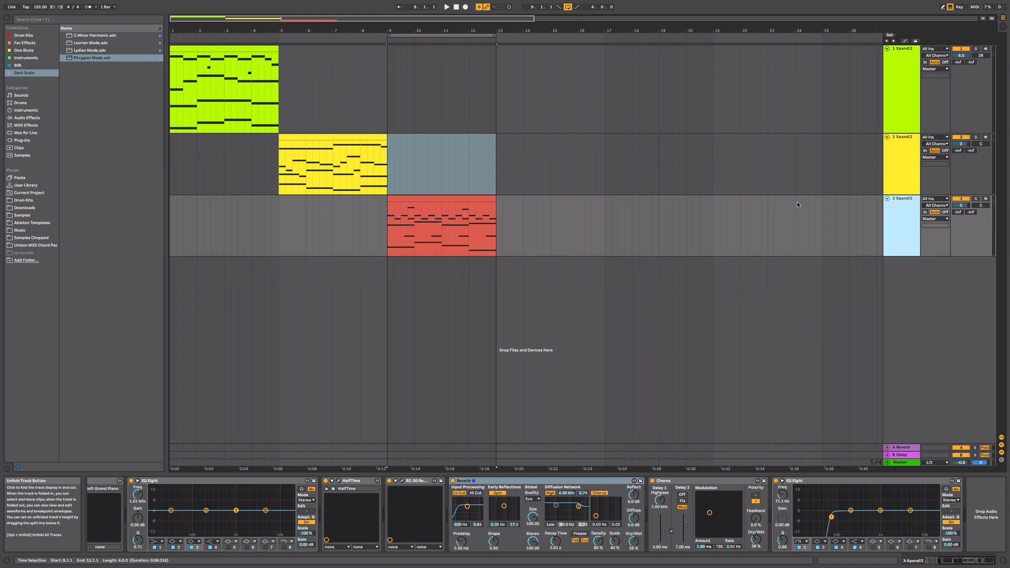
left_click(474, 201)
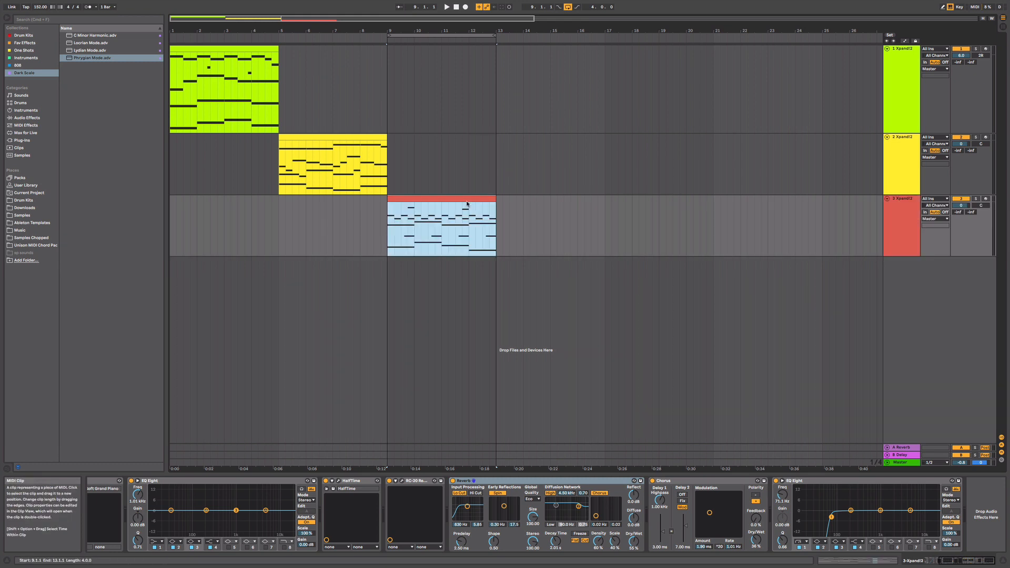
left_click(936, 562)
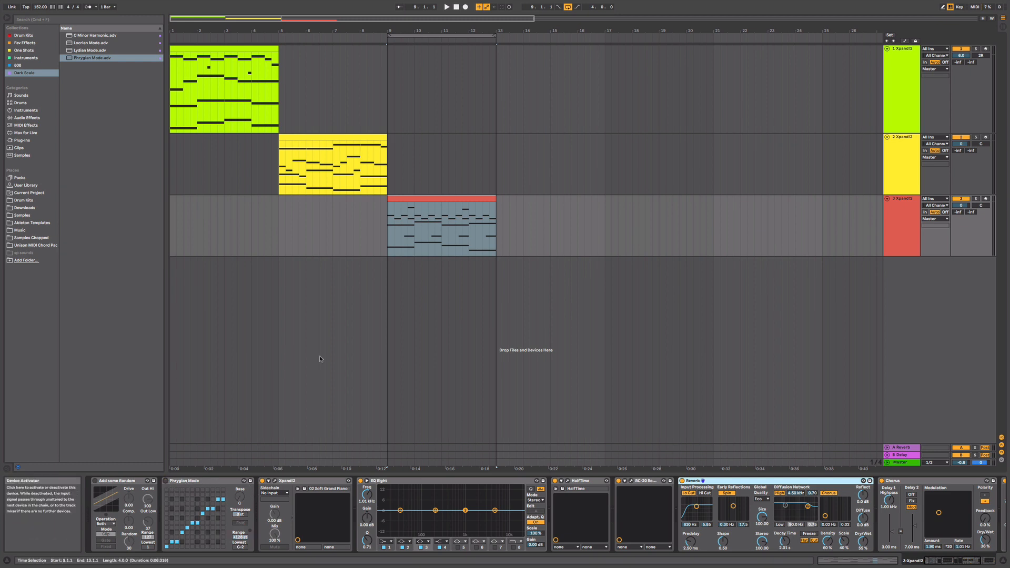
- Play the third track's melody from 9.1.1 and bypass its RC-20, Reverb and Chorus effects
left_click(389, 232)
key("space")
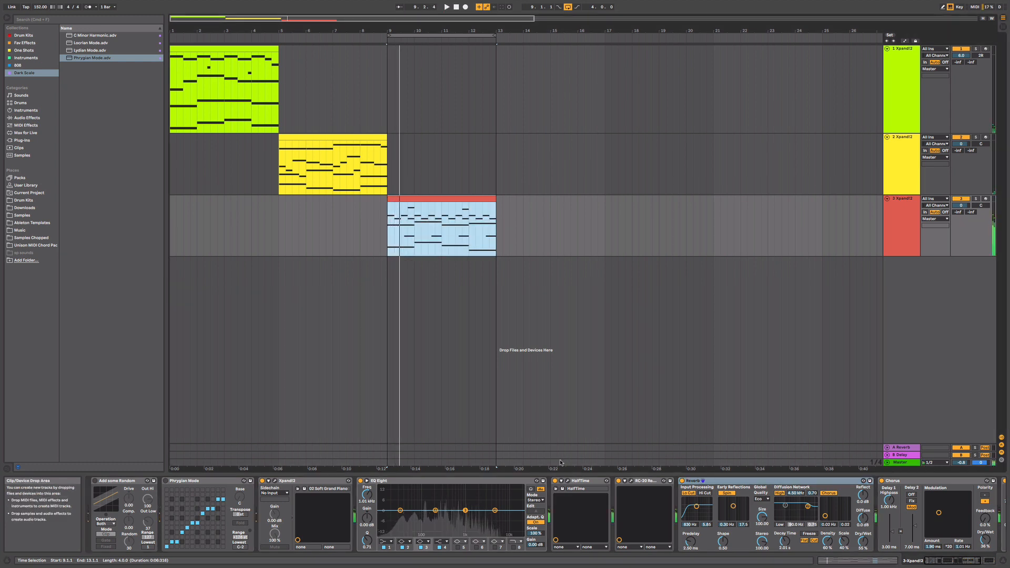
left_click(619, 481)
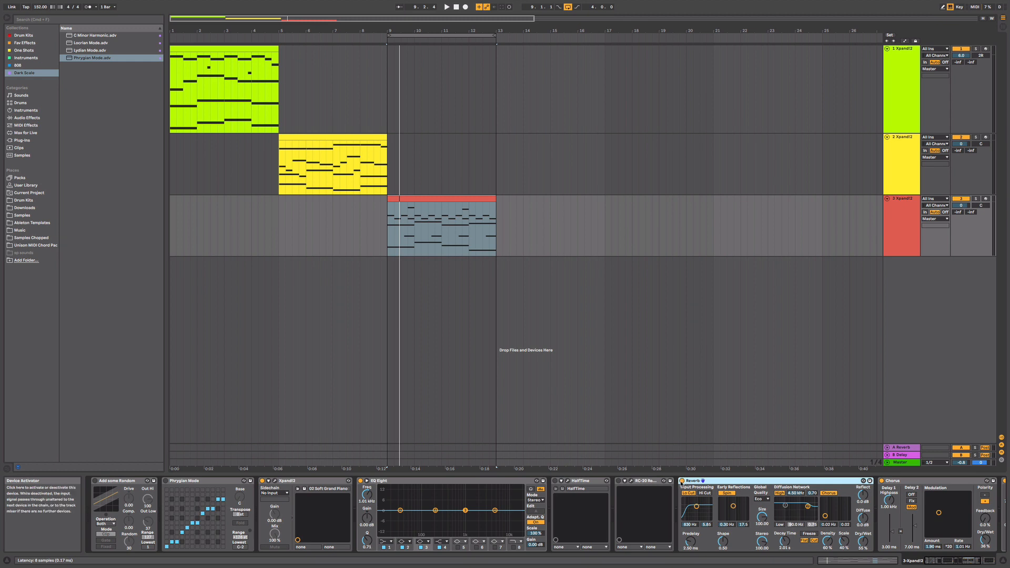
left_click(681, 480)
left_click(882, 481)
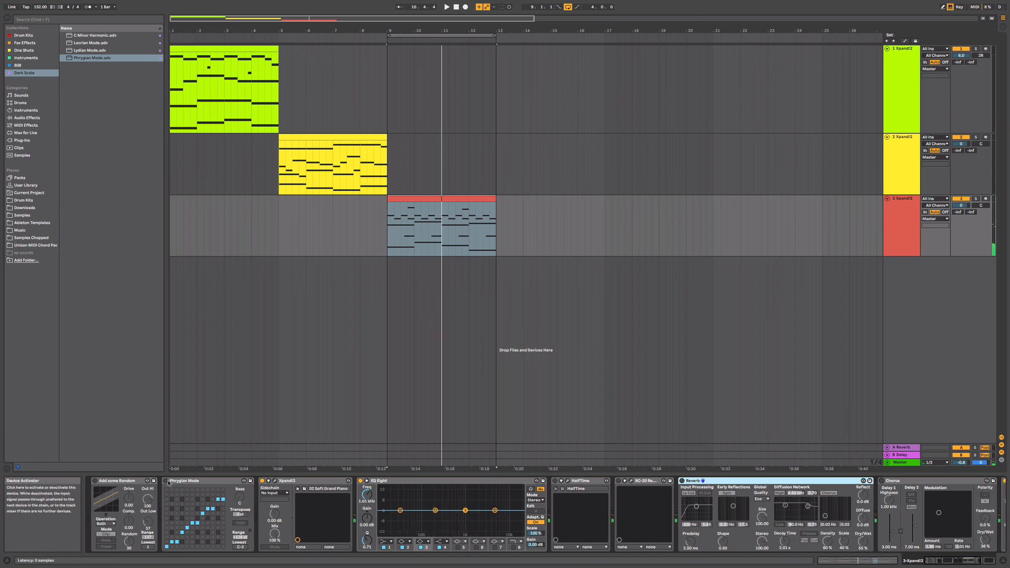
- Activate Phrygian Mode, Add some Random, HalfTime, RC-20, Reverb and Chorus on the third track, playing the melody as devices are added
left_click(166, 482)
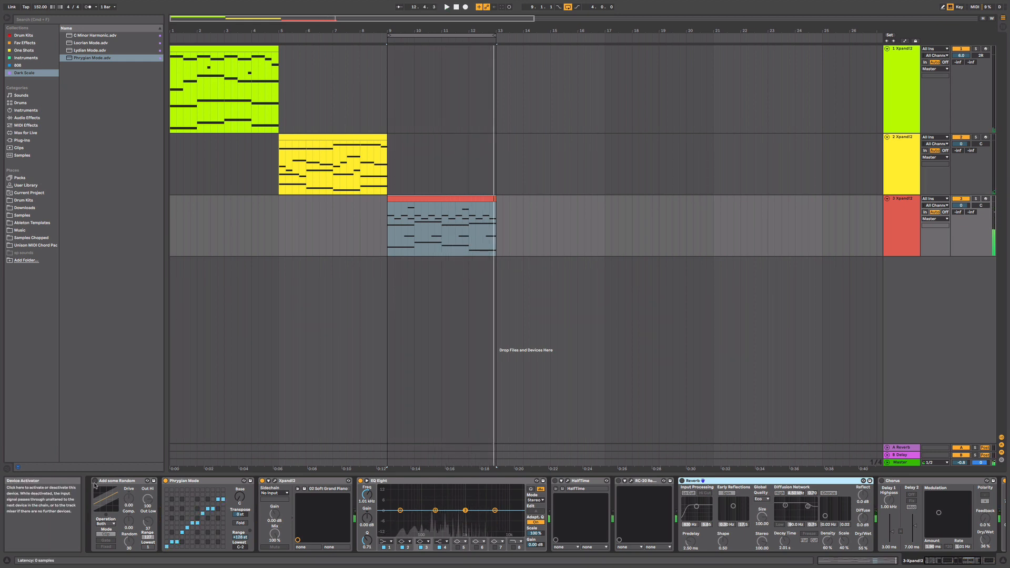
left_click(95, 481)
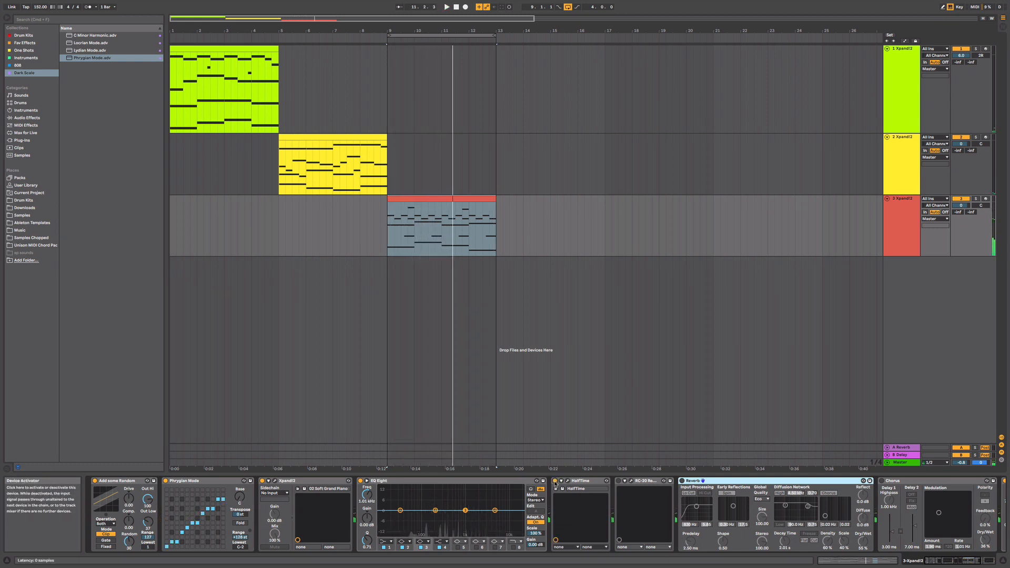
key("space")
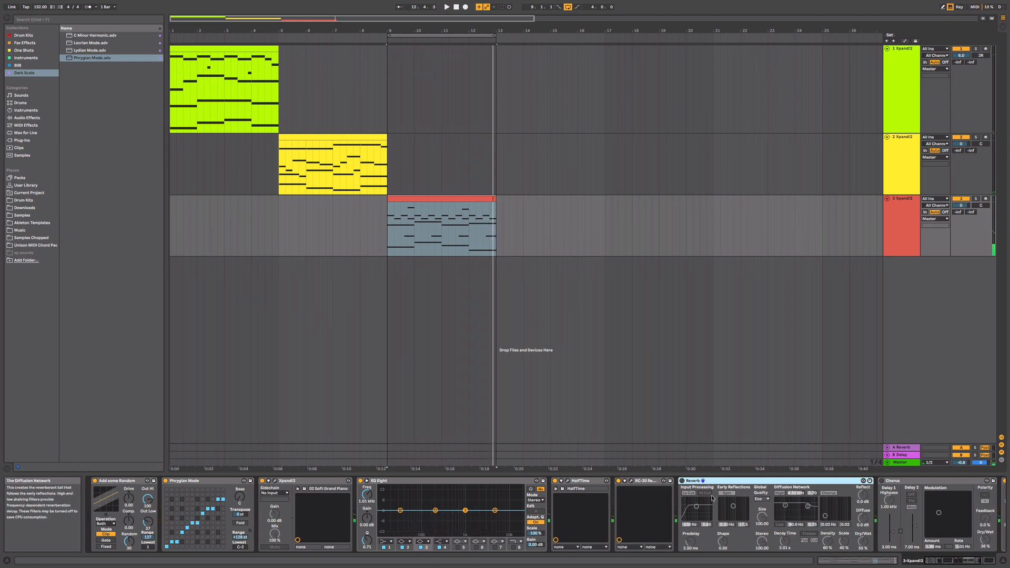
left_click(682, 481)
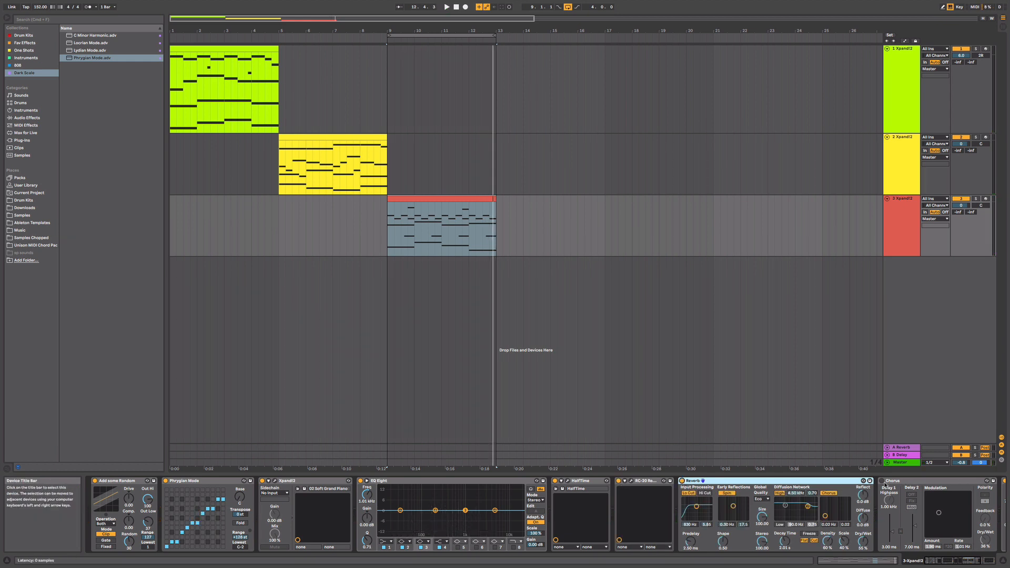
scroll(970, 544, "right", 5)
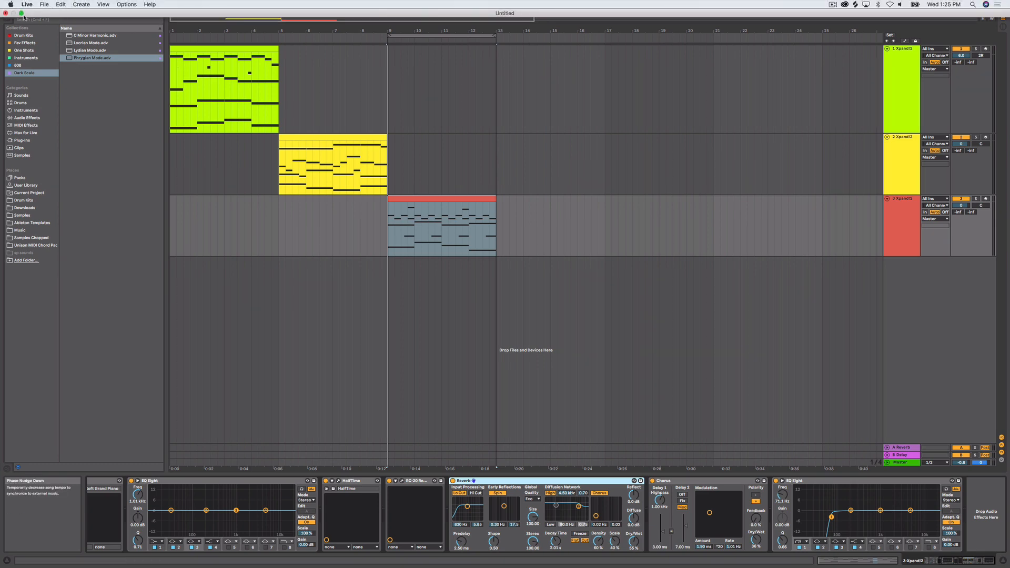
- Take the Live window out of full screen and arrange it beside the opened C Harmonic Minor.png reference image
left_click(24, 17)
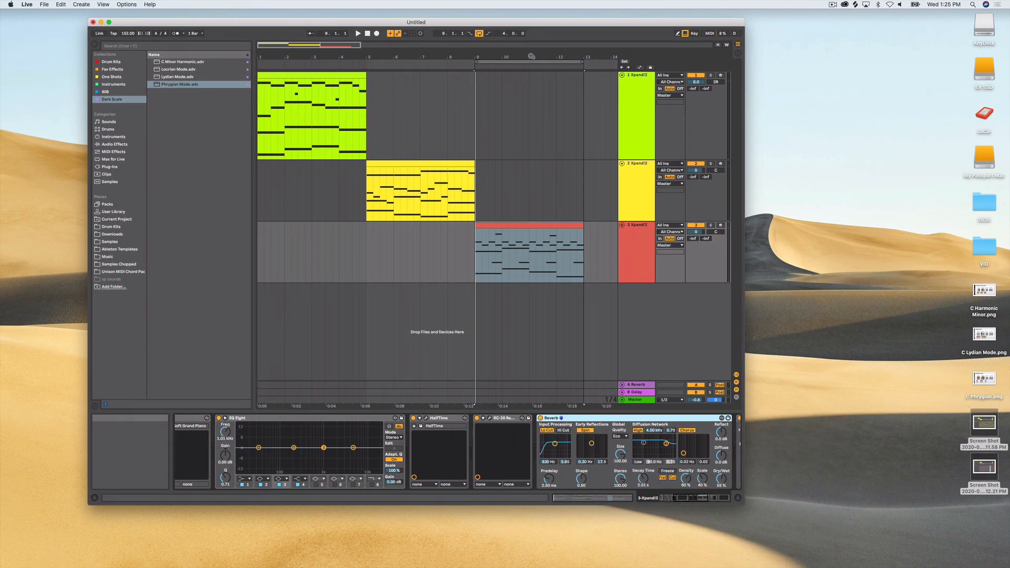
left_click_drag(552, 57, 287, 74)
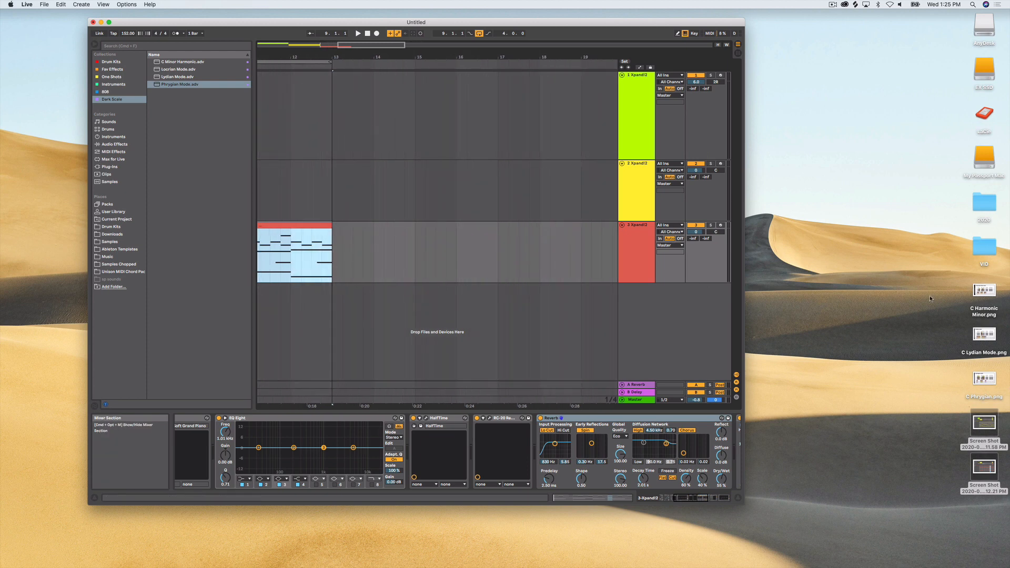
double_click(987, 293)
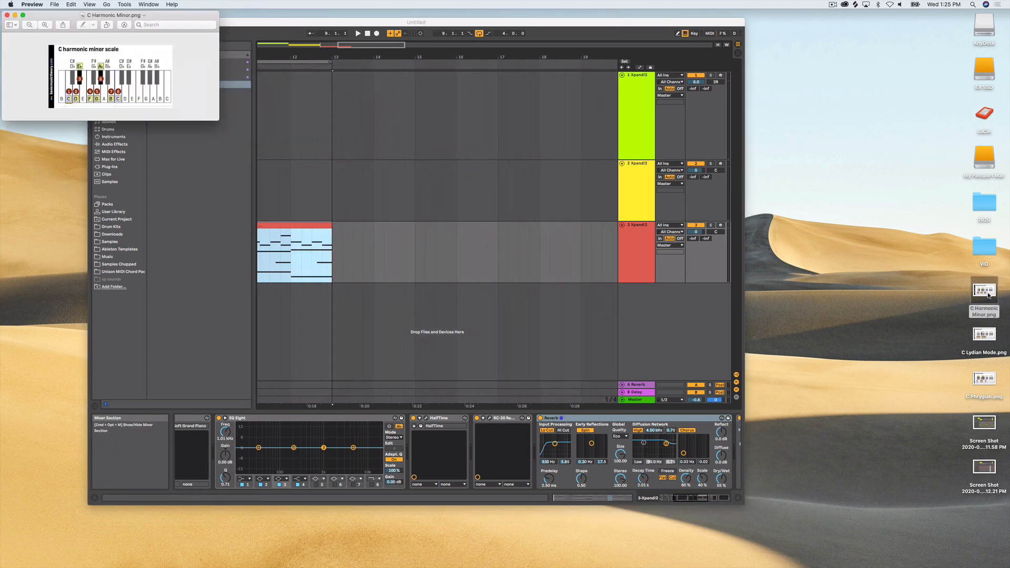
left_click_drag(135, 14, 135, 30)
left_click(410, 49)
left_click_drag(310, 24, 443, 46)
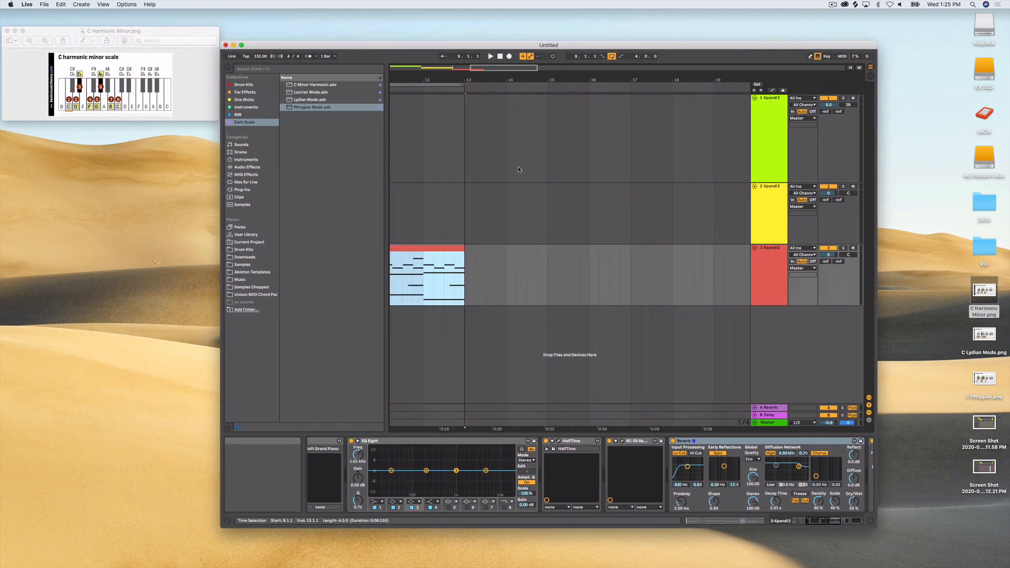
- Insert an empty four-bar MIDI clip from 13.1.1 to 17.1.1 on the first Xpand!2 track and show the track's devices
left_click_drag(465, 144, 630, 152)
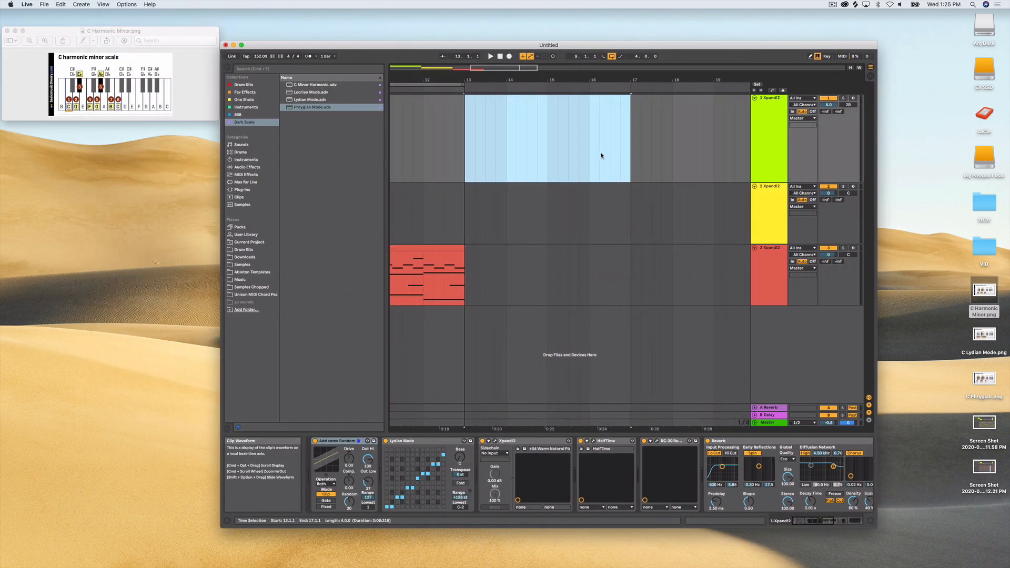
right_click(601, 154)
left_click(631, 211)
left_click(762, 103)
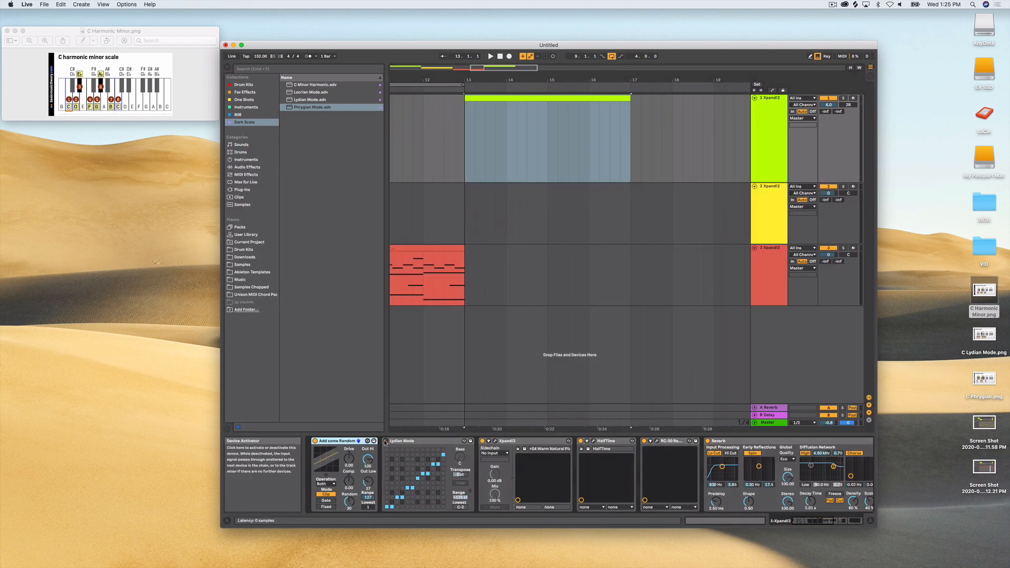
- Swap the harmonic minor reference for C Lydian Mode.png and open the empty clip in the note editor beside it
double_click(983, 336)
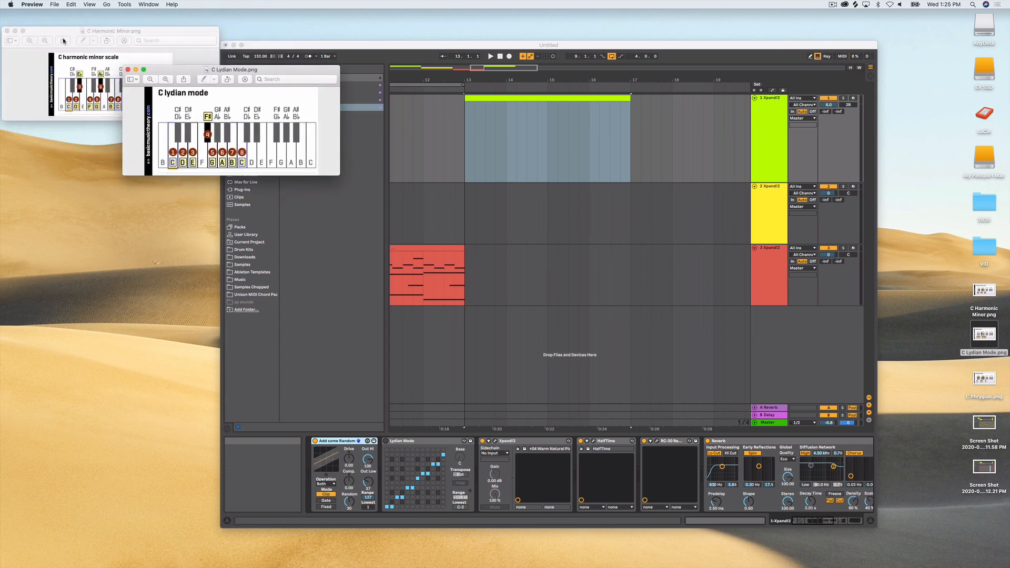
left_click(7, 31)
double_click(474, 99)
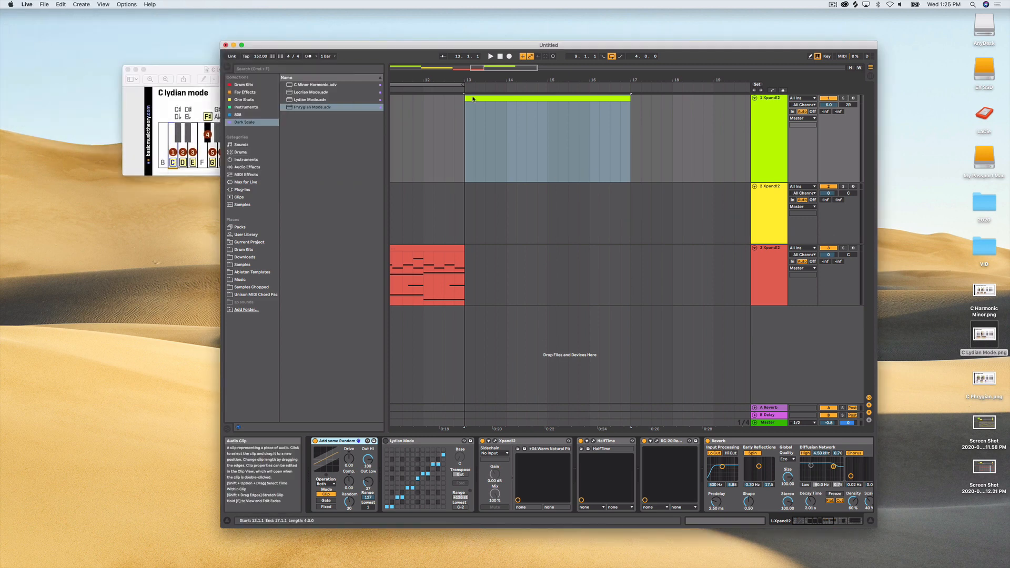
left_click_drag(429, 48, 547, 42)
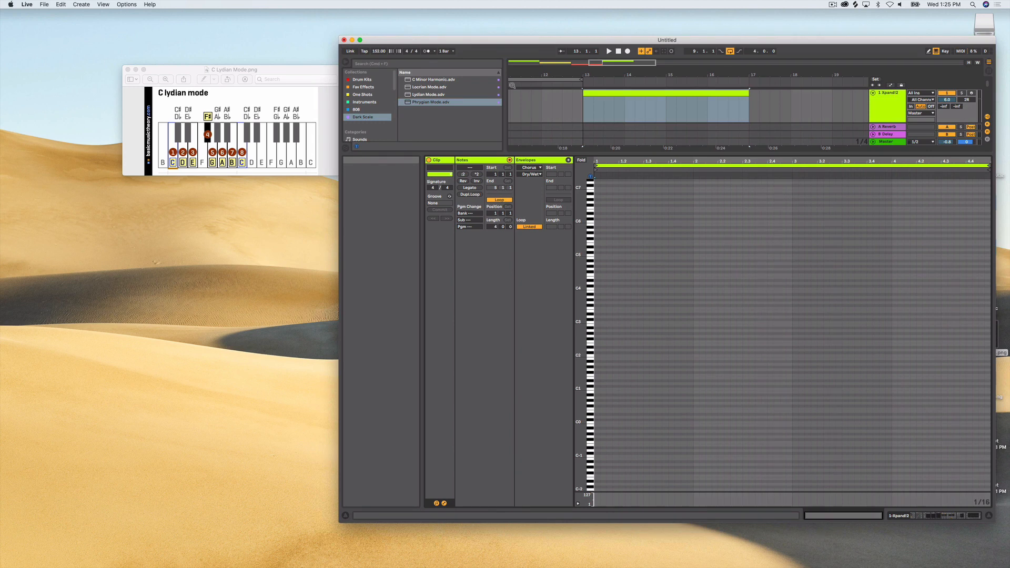
- Enter one octave of C Lydian, C3, D3, E3, F#3, G3, A3, B3 and C4, as short notes at the clip's start
left_click(596, 323)
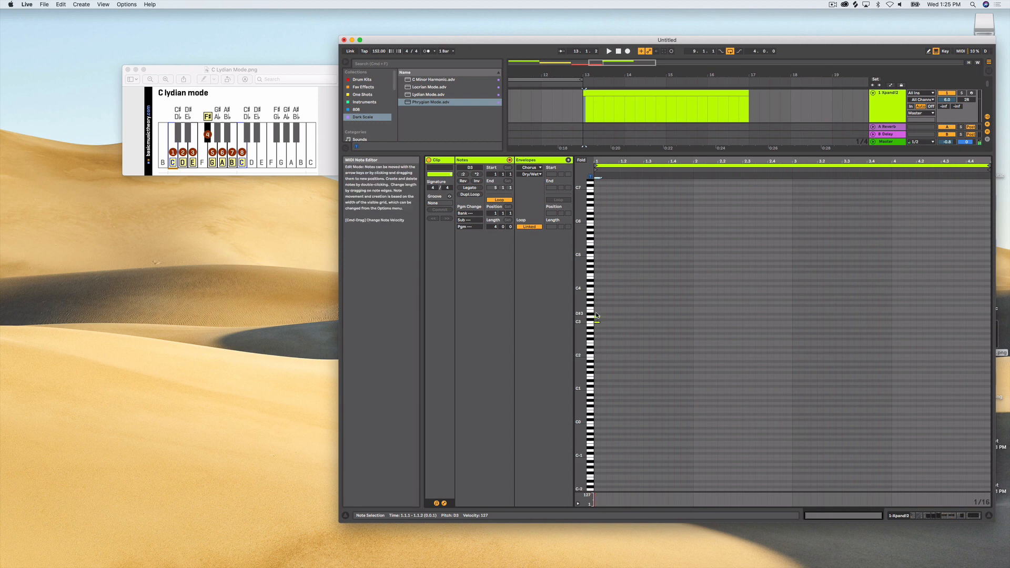
left_click(597, 311)
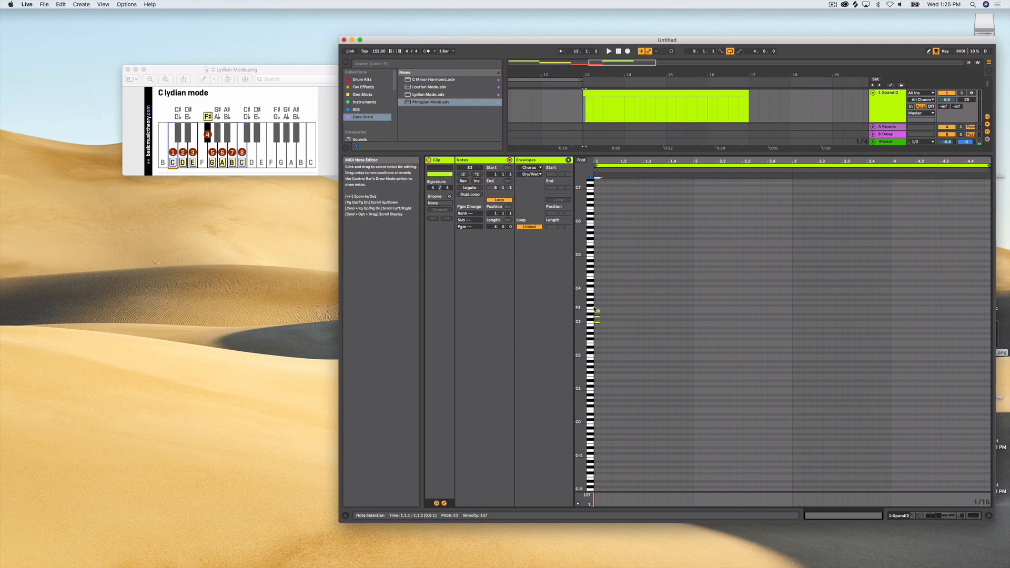
left_click(597, 307)
left_click(597, 303)
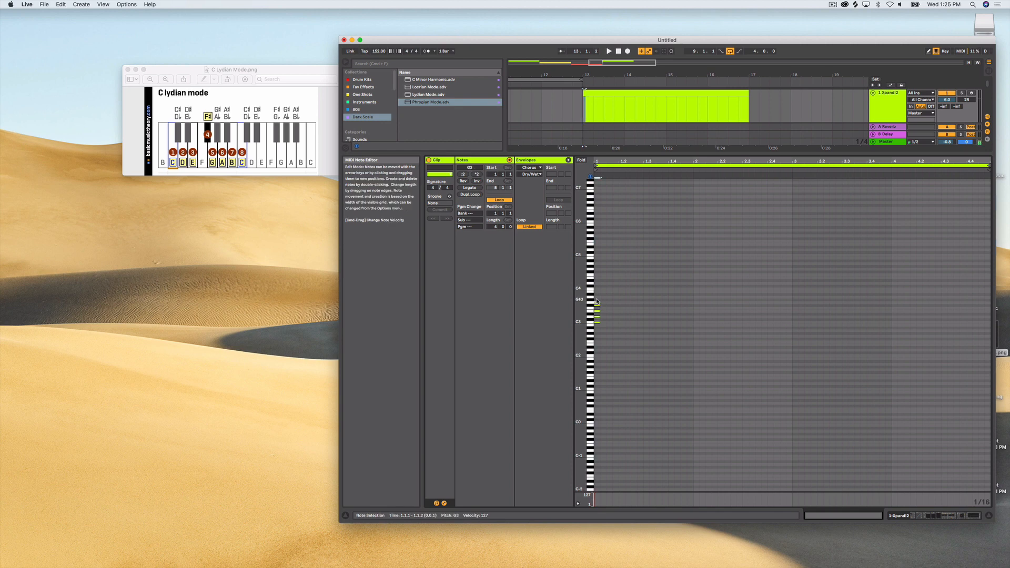
left_click(598, 300)
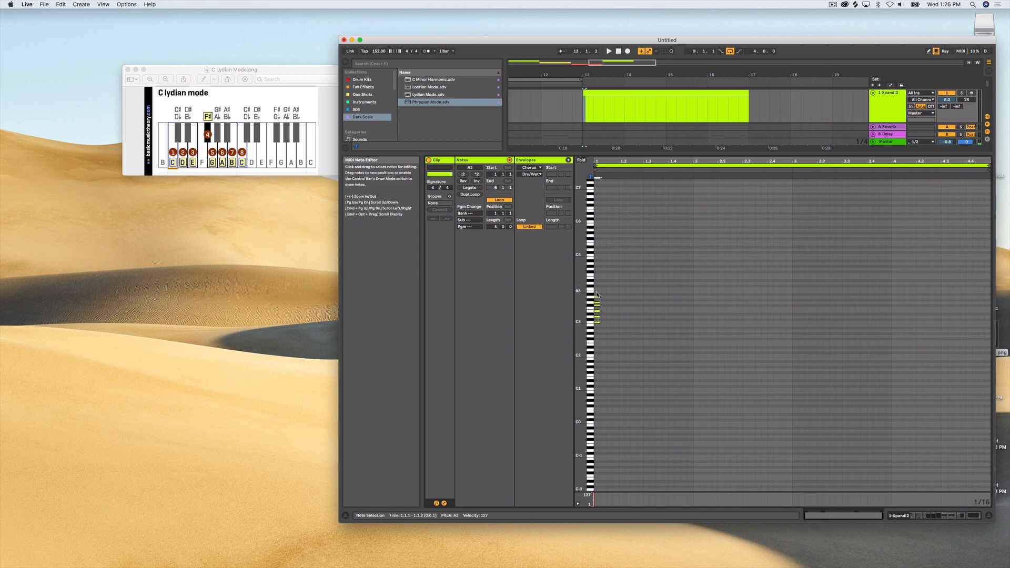
left_click(597, 296)
- Duplicate the C Lydian notes one octave up and align the copy, C4 to C5, with the clip's start
left_click_drag(627, 341, 590, 255)
key("super+d")
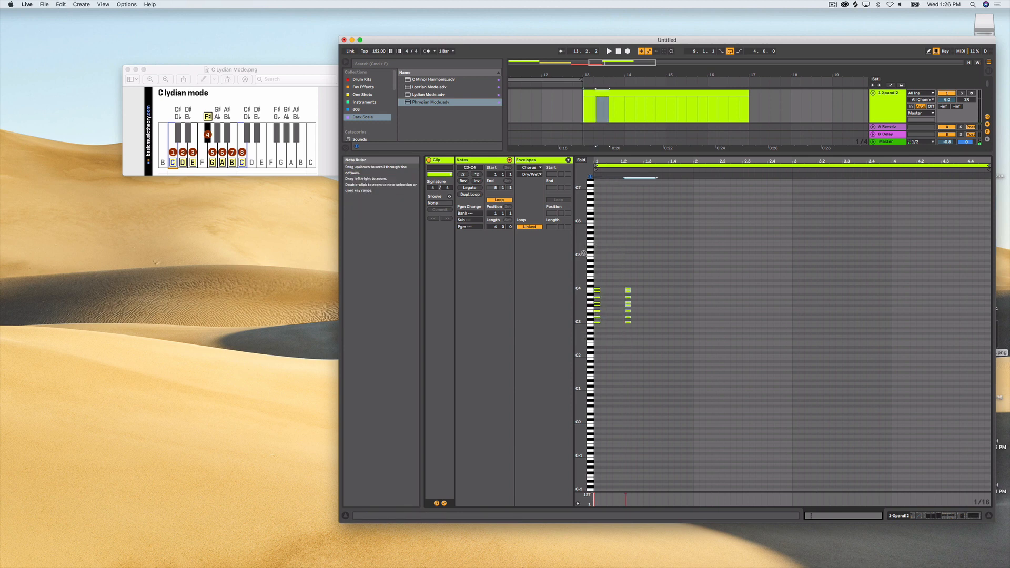
key("shift+Up")
key("Left")
key("Left")
key("Left")
key("Left")
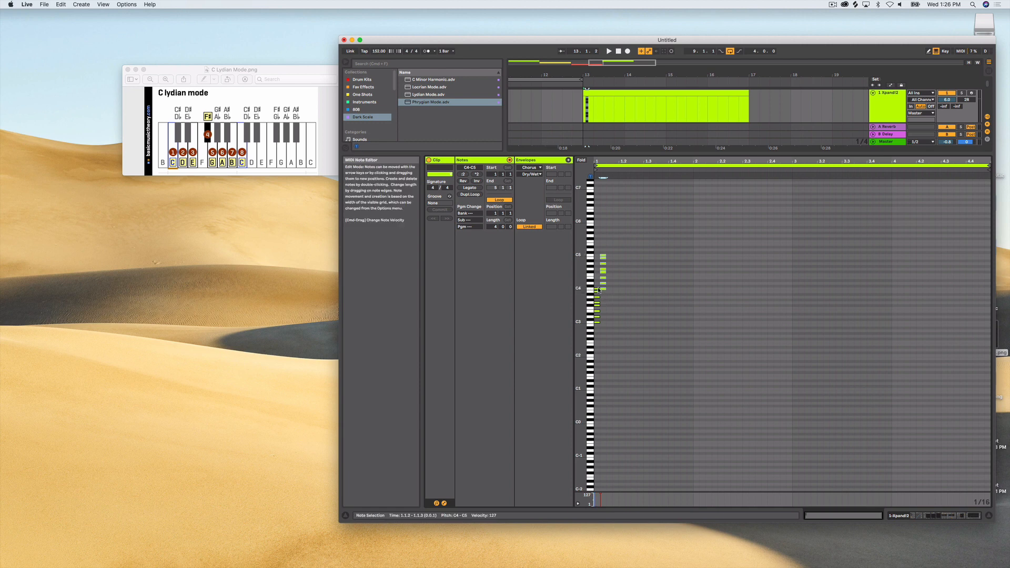
key("Left")
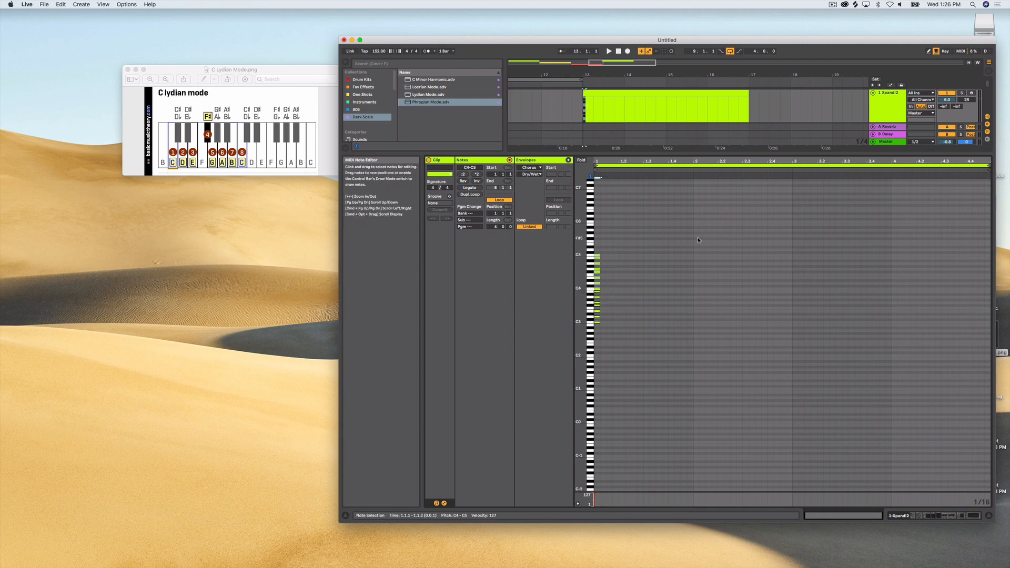
- Duplicate the whole two-octave note stack two octaves higher and align the C5 to C7 copy with the clip's start
key("super+a")
key("super+d")
key("shift+Up")
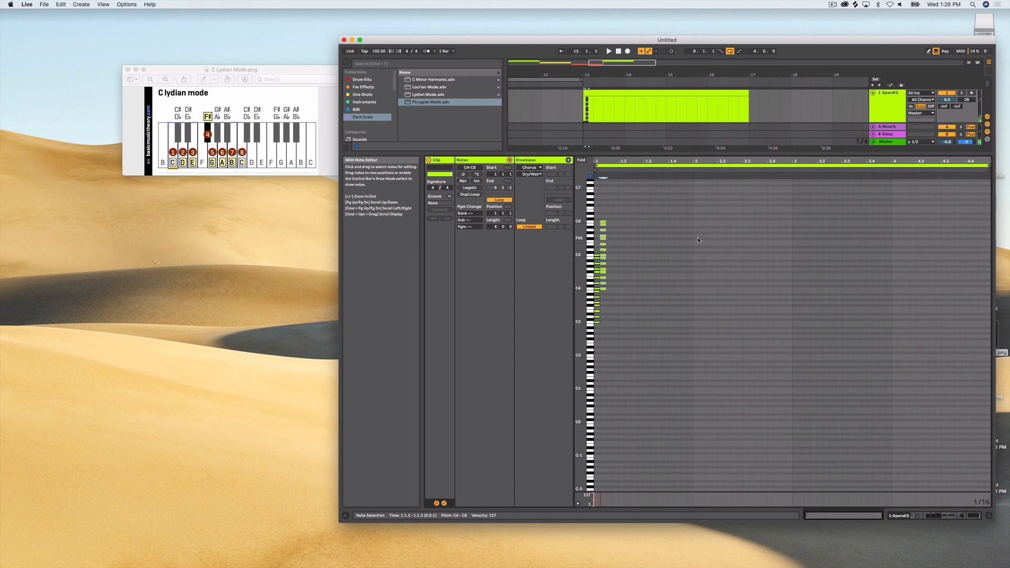
key("shift+Up")
key("Left")
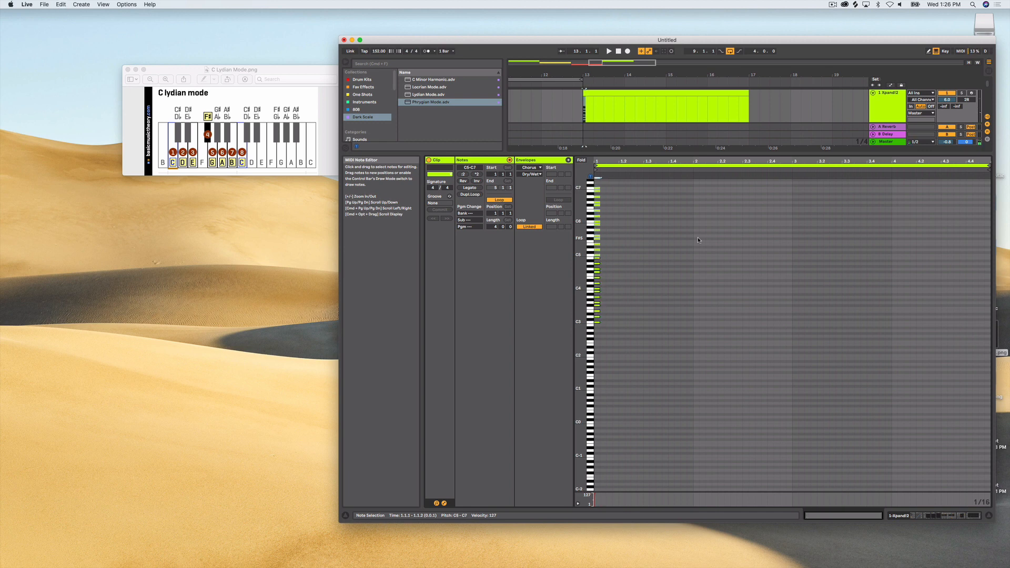
- Duplicate the upper stack four octaves lower and align the C1 to C3 copy with the clip's start
key("super+d")
key("shift+Down")
key("shift+Down")
key("shift+Down")
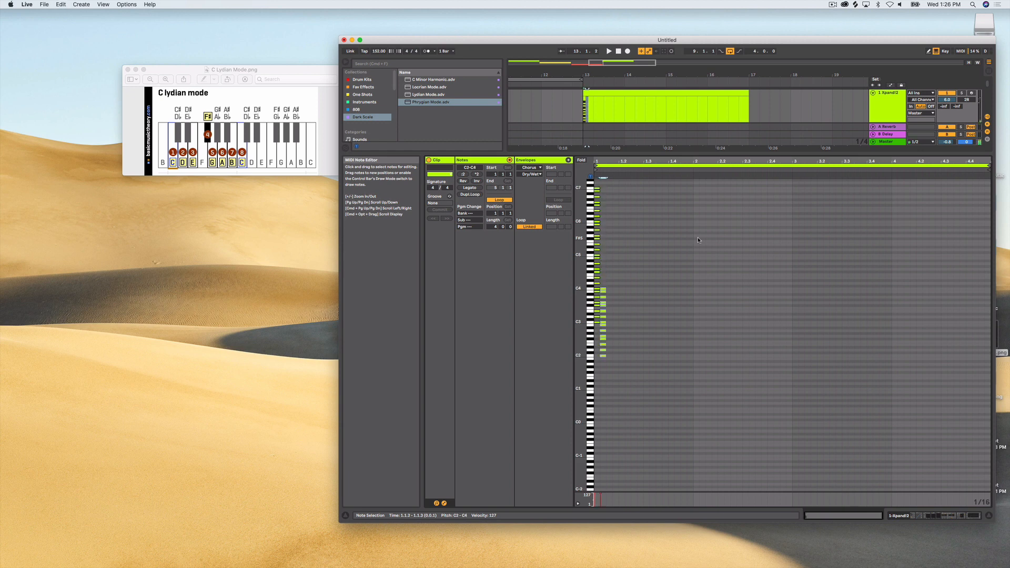
key("shift+Down")
key("Left")
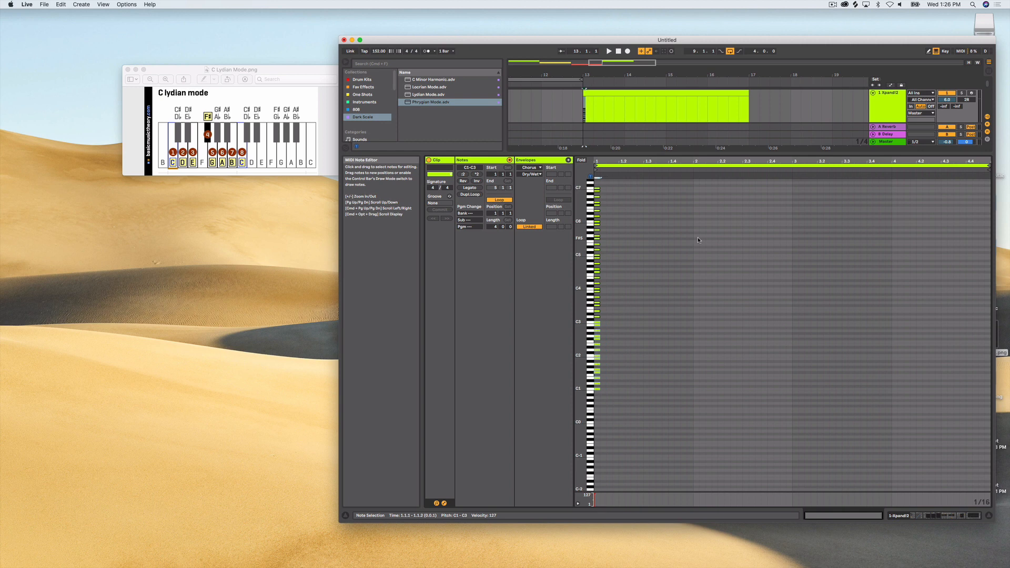
- Fold the note editor to the used keys and shift the entire scale stack to just before the clip's start
left_click(632, 253)
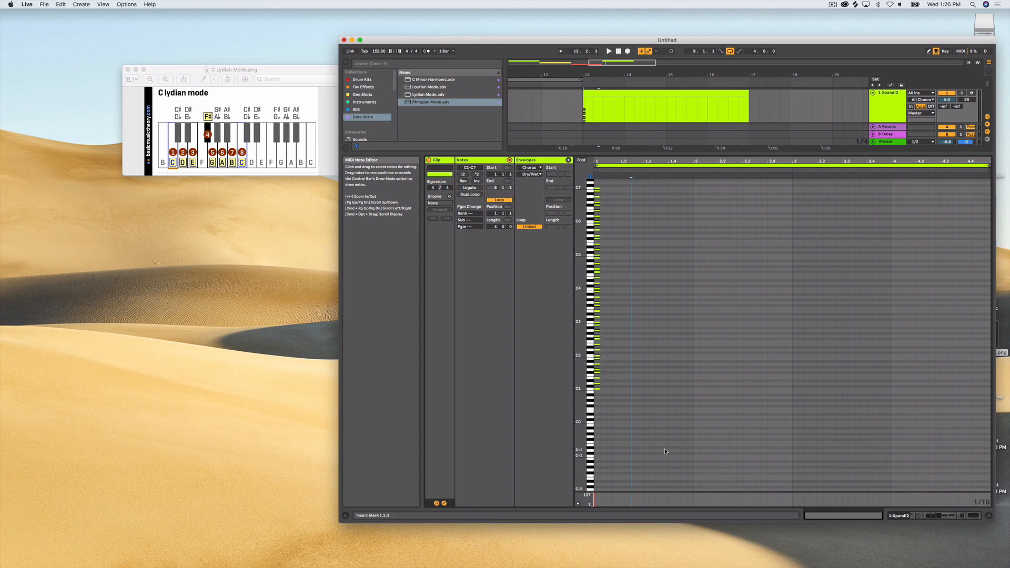
left_click(581, 161)
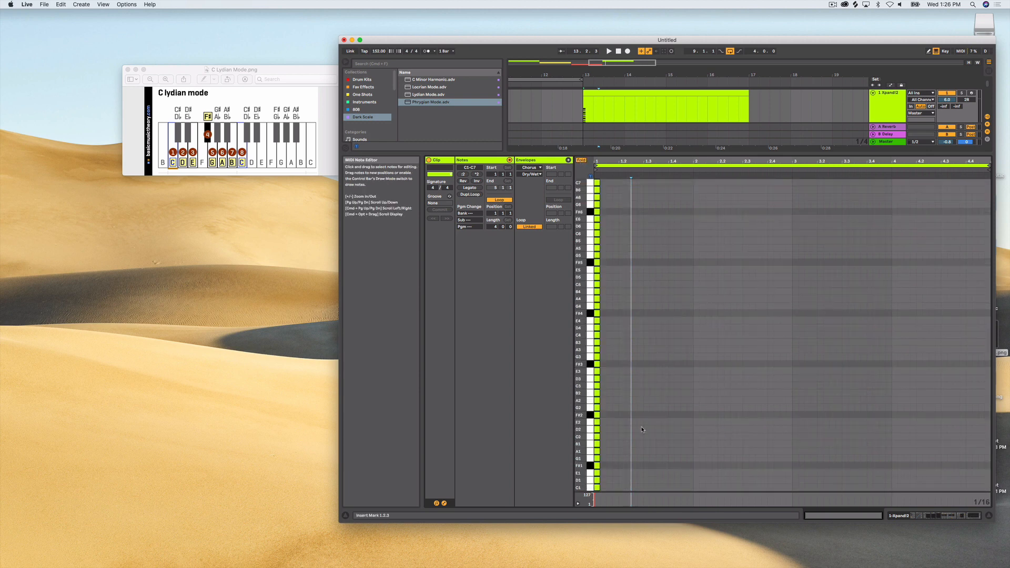
key("super+a")
key("Left")
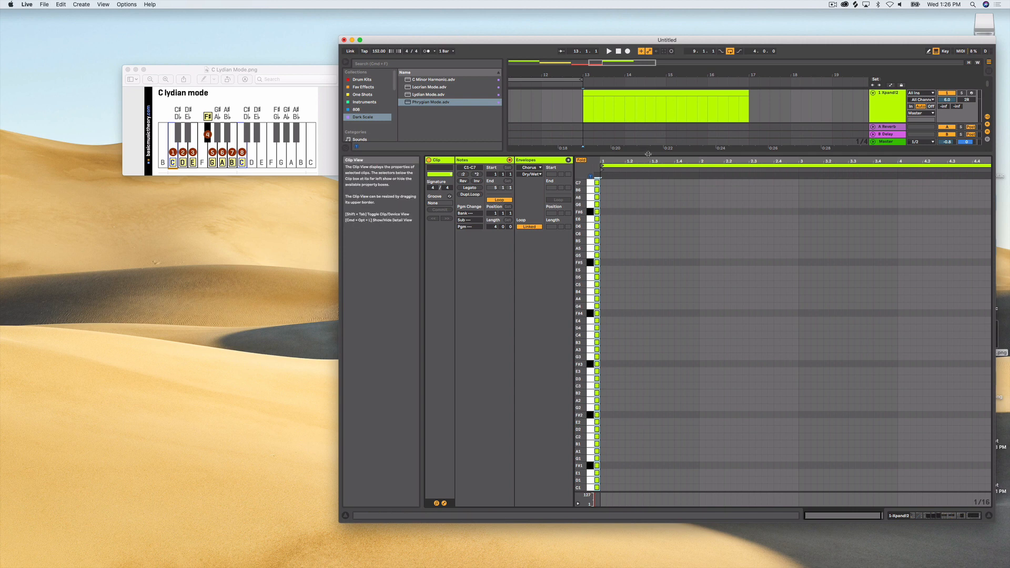
left_click_drag(646, 155, 657, 329)
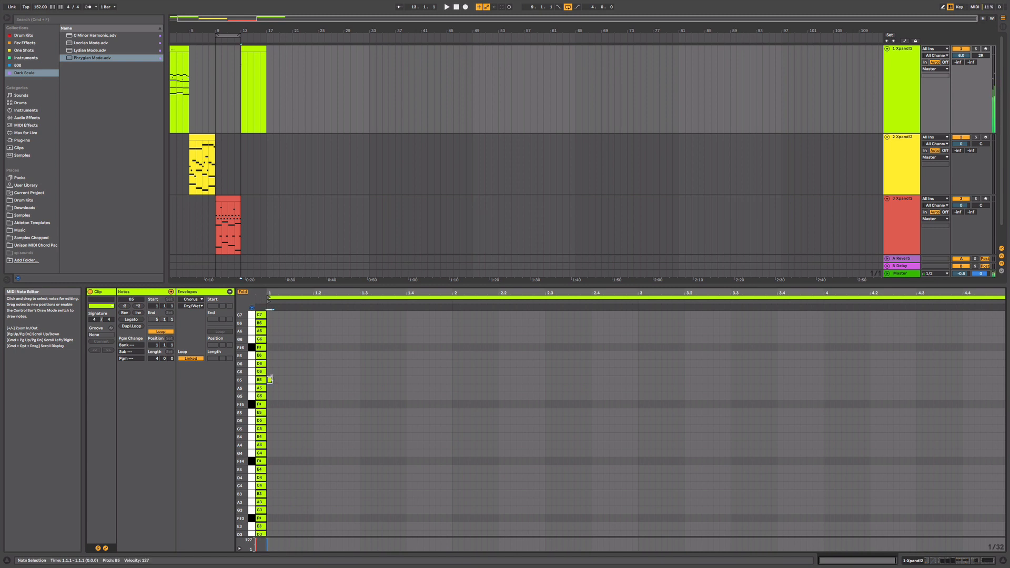
- Enter consecutive half-bar notes B5 and G5 in the first bar, plus a G4 note held for the whole bar
left_click_drag(271, 378, 372, 400)
key("space")
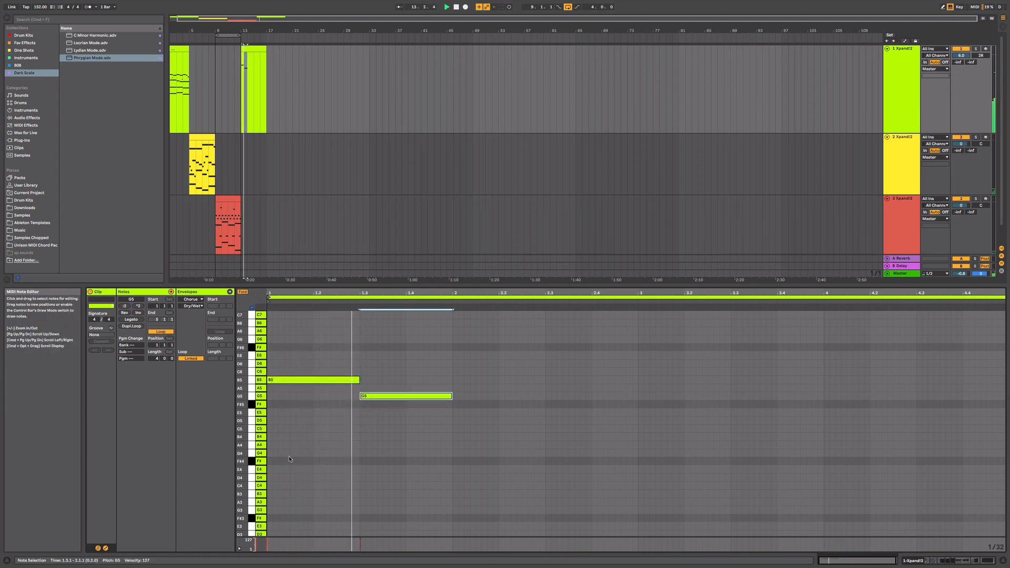
double_click(271, 454)
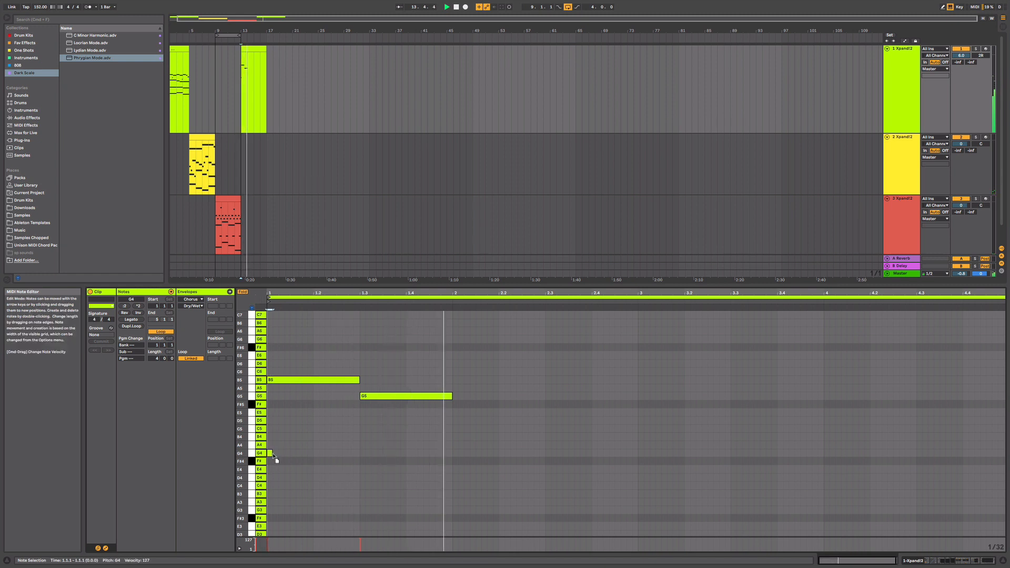
left_click(279, 455)
key("space")
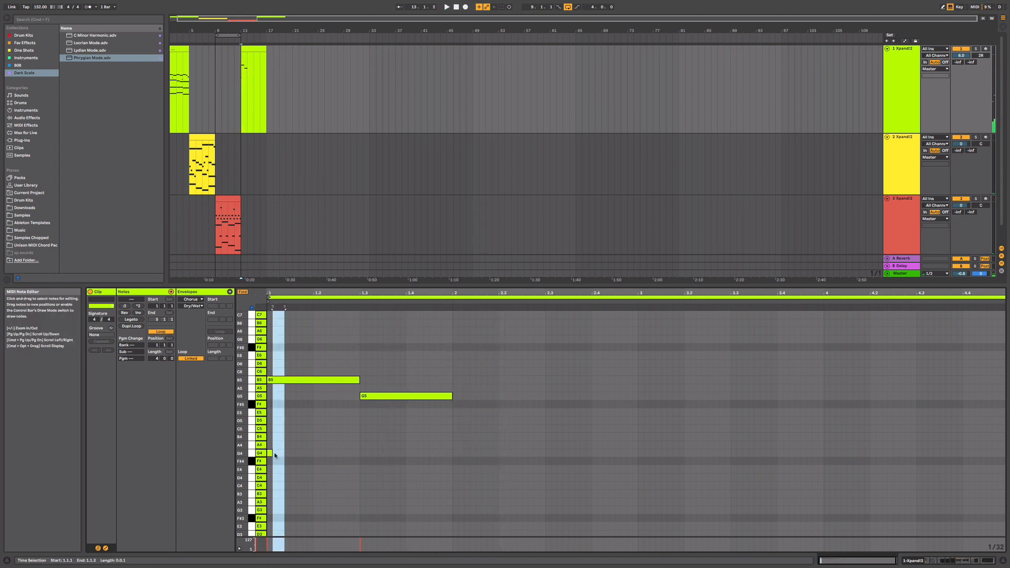
left_click_drag(274, 455, 453, 456)
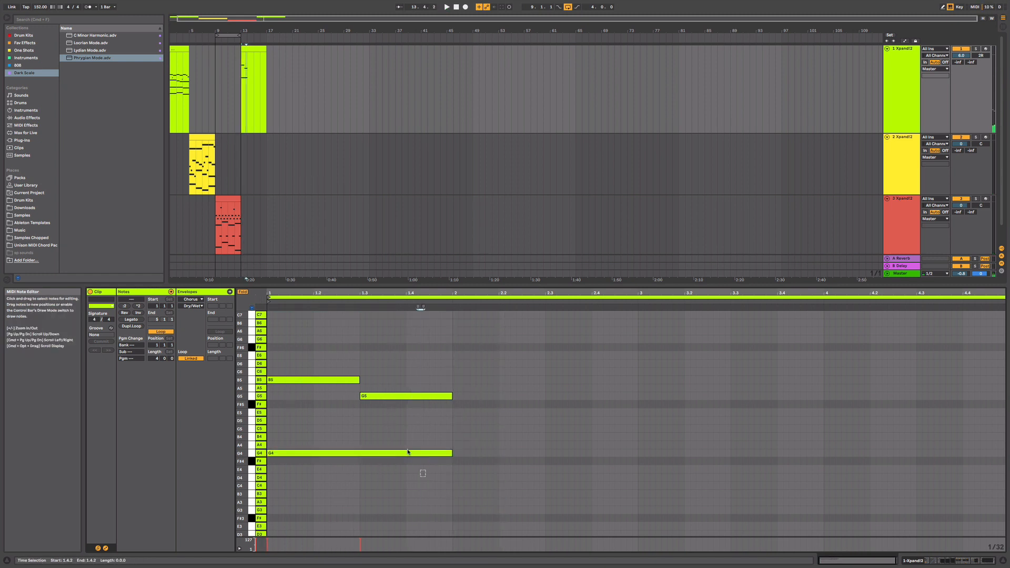
- Duplicate the one-bar note pattern three times to fill the four-bar clip
key("super+a")
key("super+d")
key("super+d")
key("super+d")
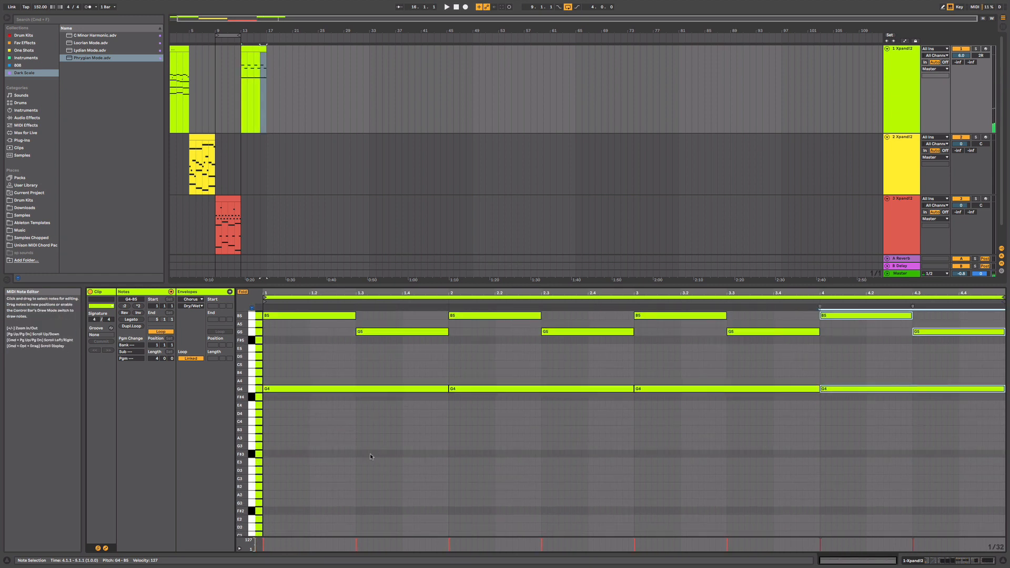
- Add a bass line in the first bar with half-bar notes C3 and D3
double_click(266, 480)
left_click_drag(274, 480, 357, 480)
key("super+d")
key("Up")
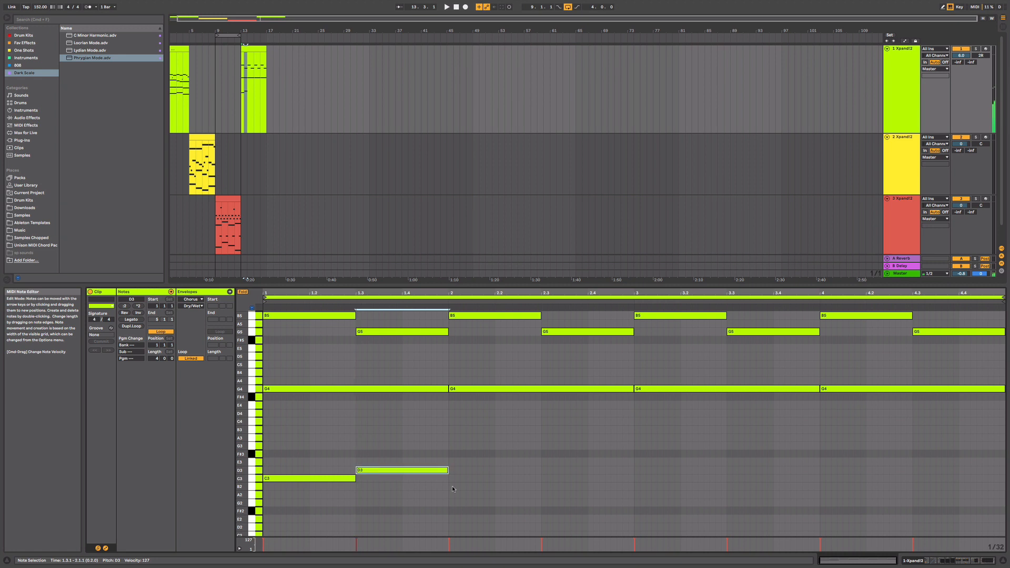
- Continue the bass line with half-bar notes F#3 and E3 in bar two, and duplicate the two-bar line into bars three and four
left_click_drag(440, 503, 342, 445)
key("super+d")
left_click_drag(454, 477, 456, 458)
left_click(564, 463)
left_click_drag(559, 448, 561, 463)
left_click_drag(578, 507, 311, 418)
key("super+d")
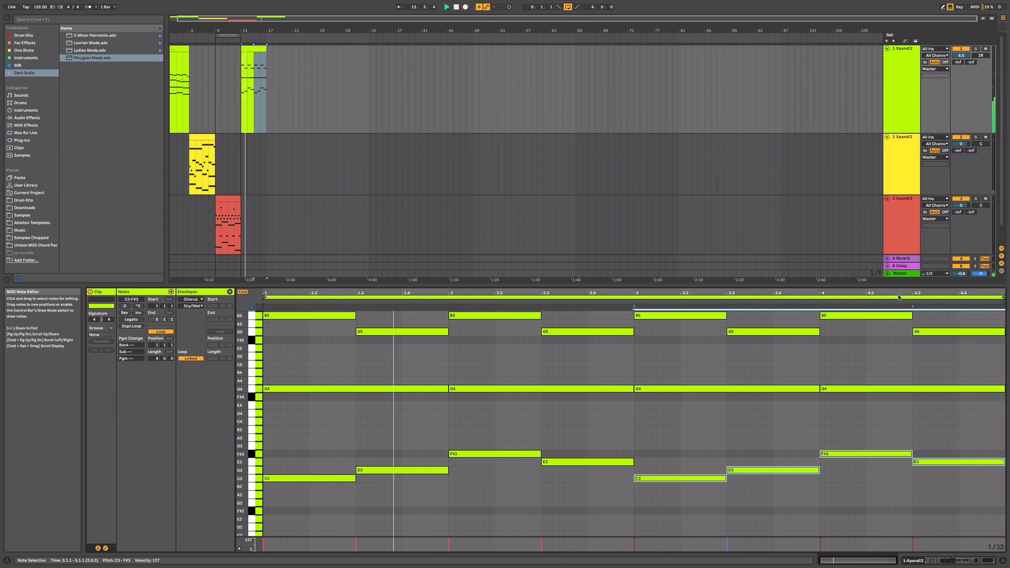
- Show the green Xpand!2 track's devices, loop the new clip from bar 13 to 17, and audition the melody
left_click(906, 106)
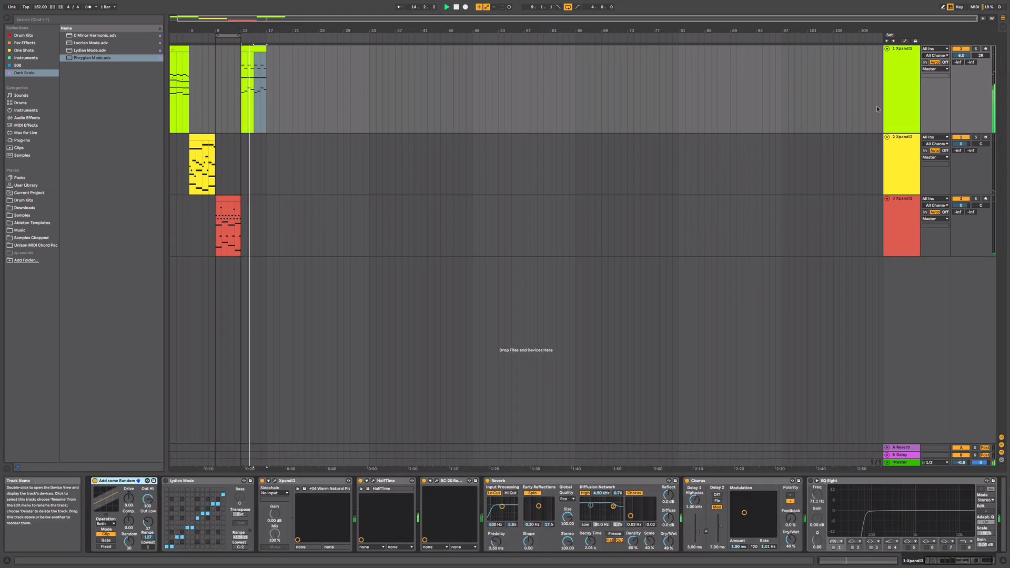
left_click(254, 48)
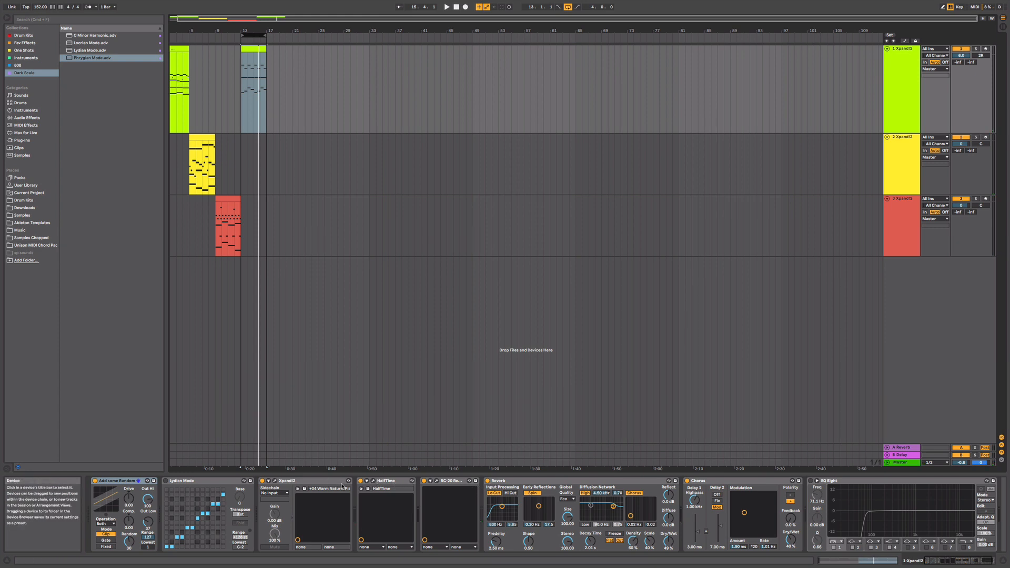
key("space")
left_click_drag(301, 18, 301, 46)
key("space")
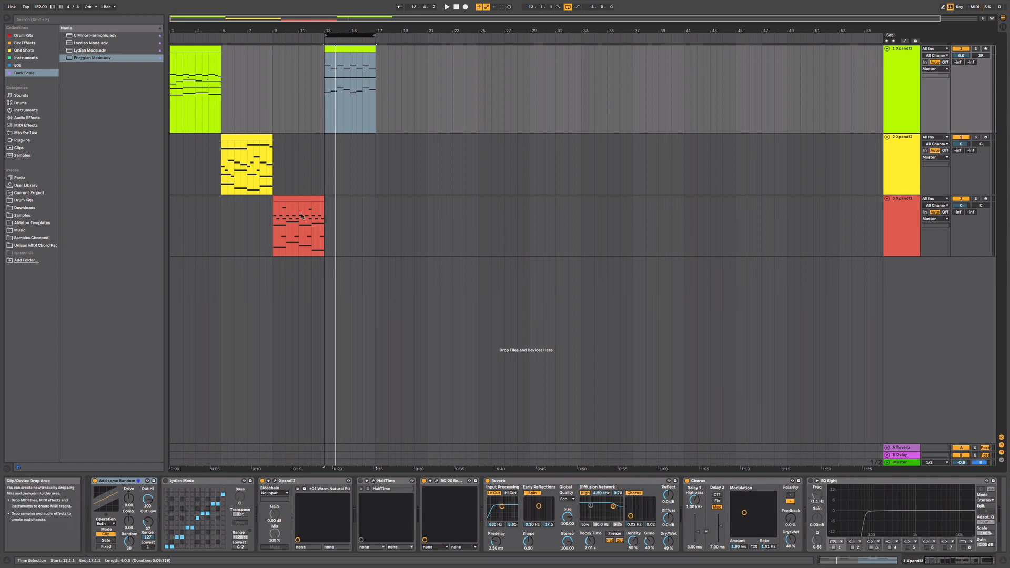
key("space")
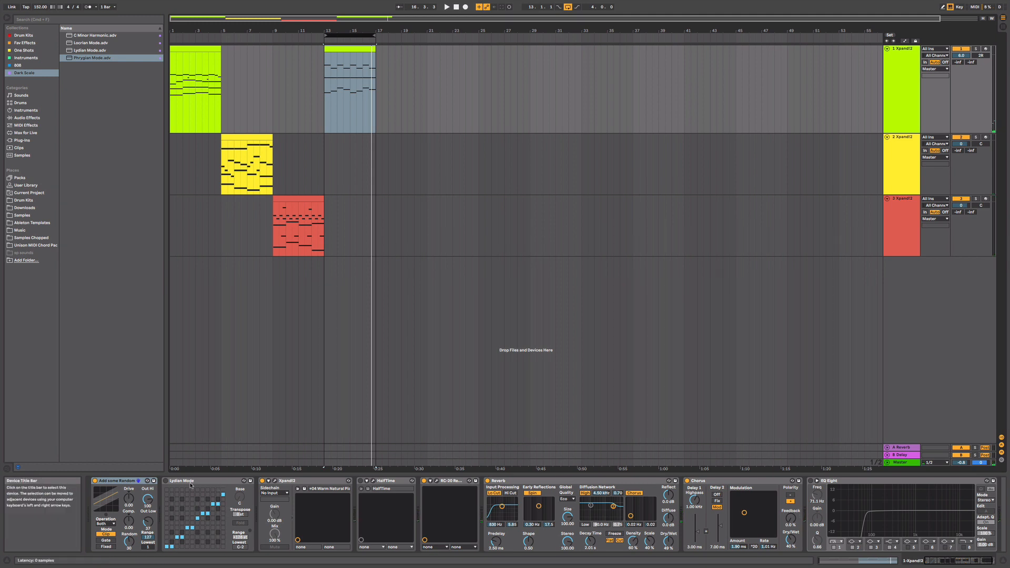
- Turn on the Lydian Mode device to audition the melody through it, and open the looped clip's notes
left_click(164, 482)
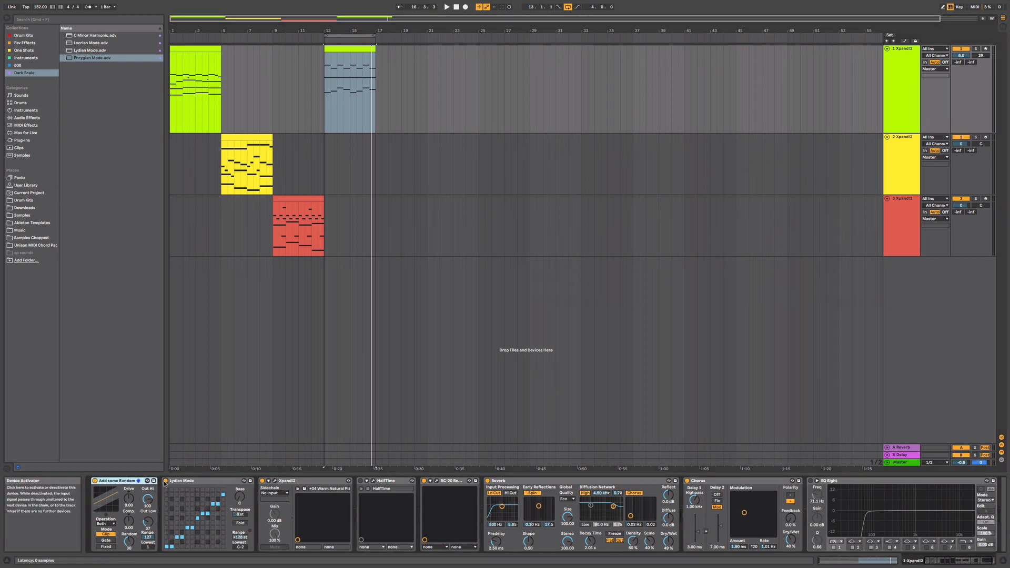
key("space")
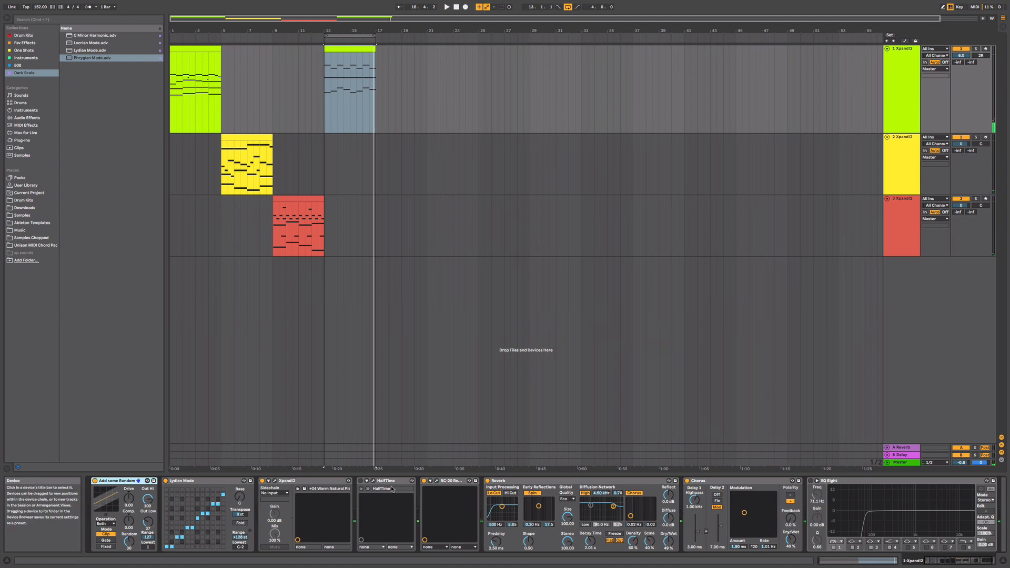
double_click(333, 49)
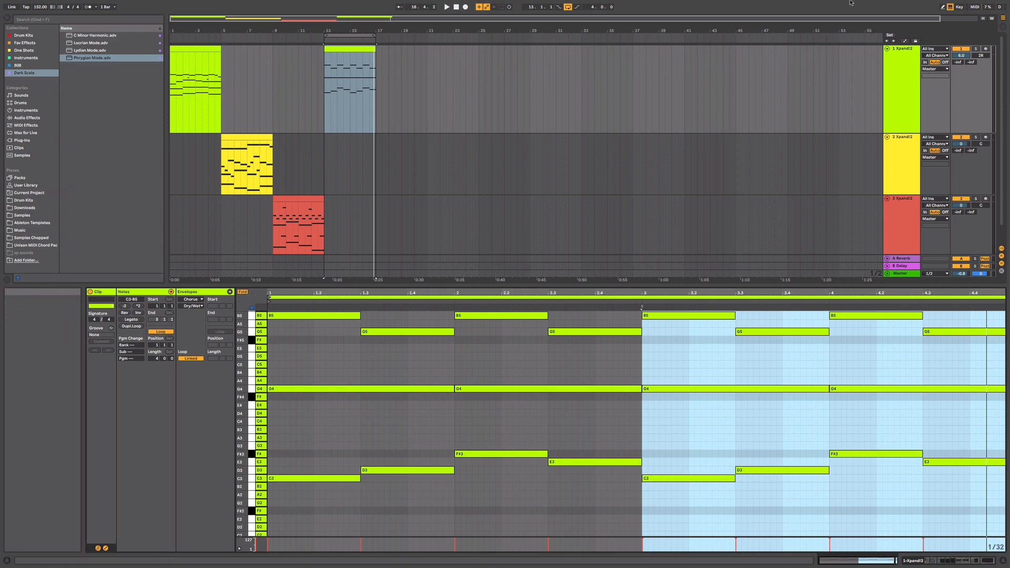
left_click(833, 4)
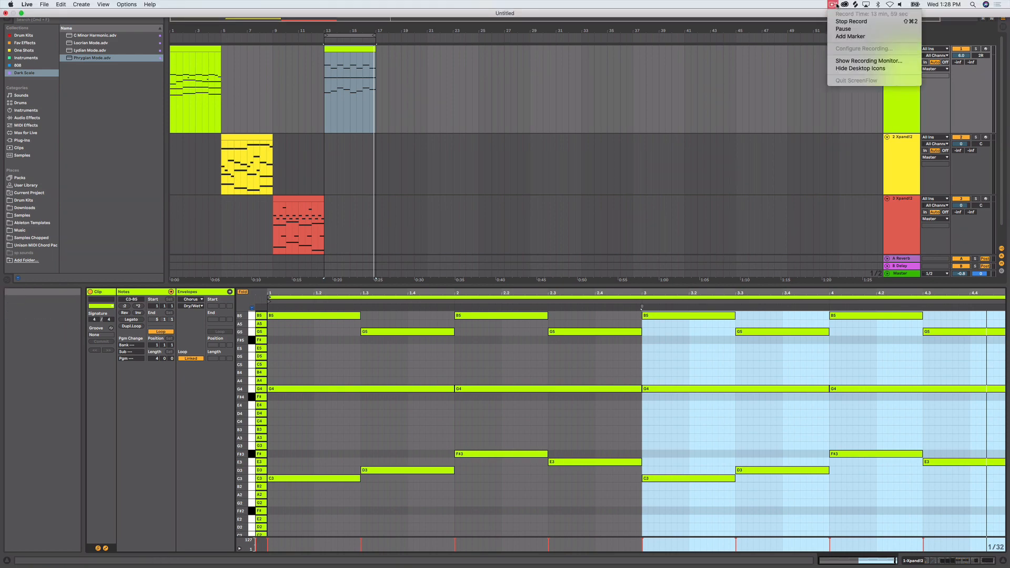